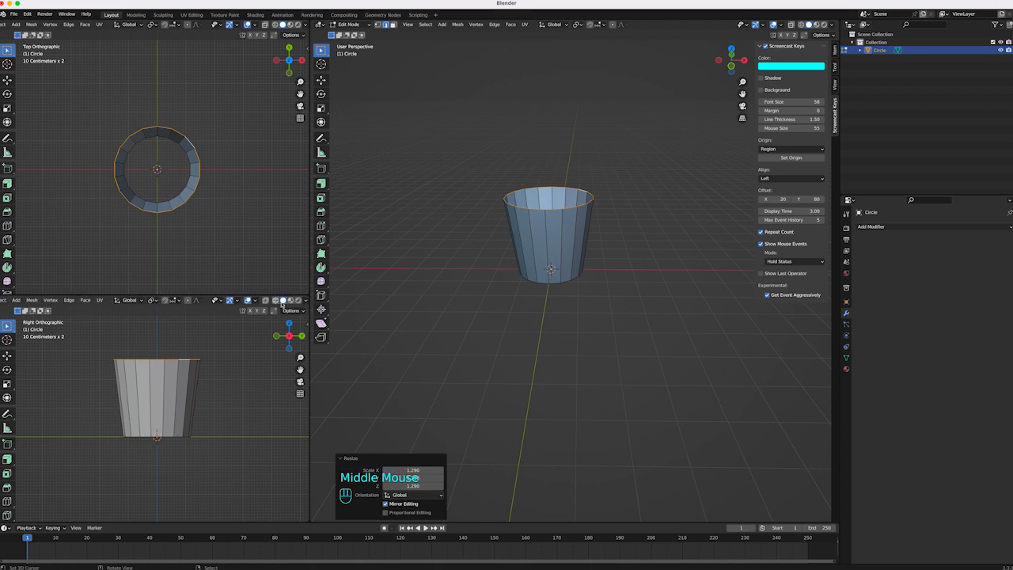
Step: Extrude the cup's open bottom edge loop and scale it inward to about 0.85 to form a flat ring
click(307, 402)
mouse_move(554, 206)
middle_down()
mouse_move(592, 199)
mouse_move(586, 212)
mouse_move(585, 173)
middle_up()
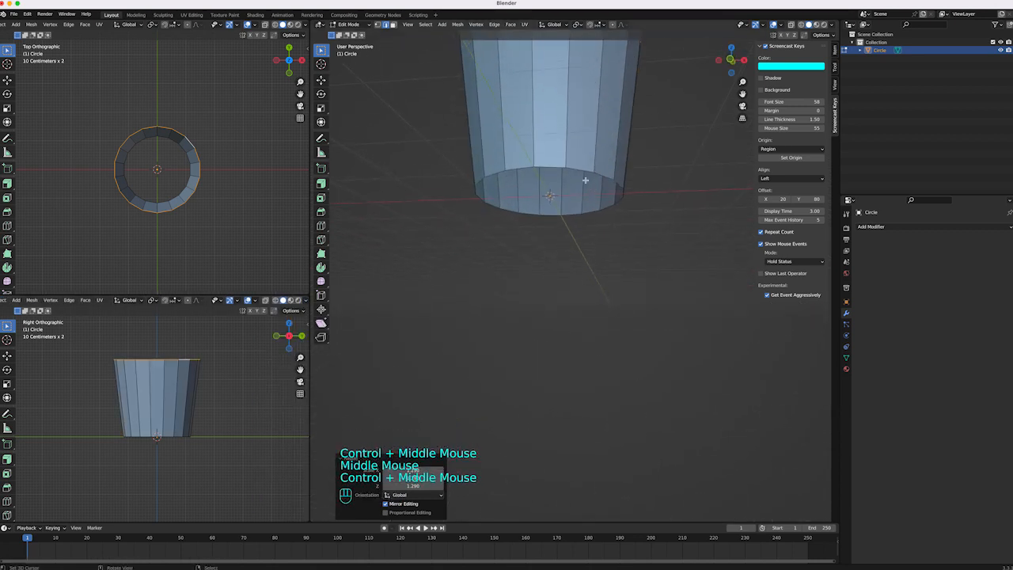
right_click(585, 173)
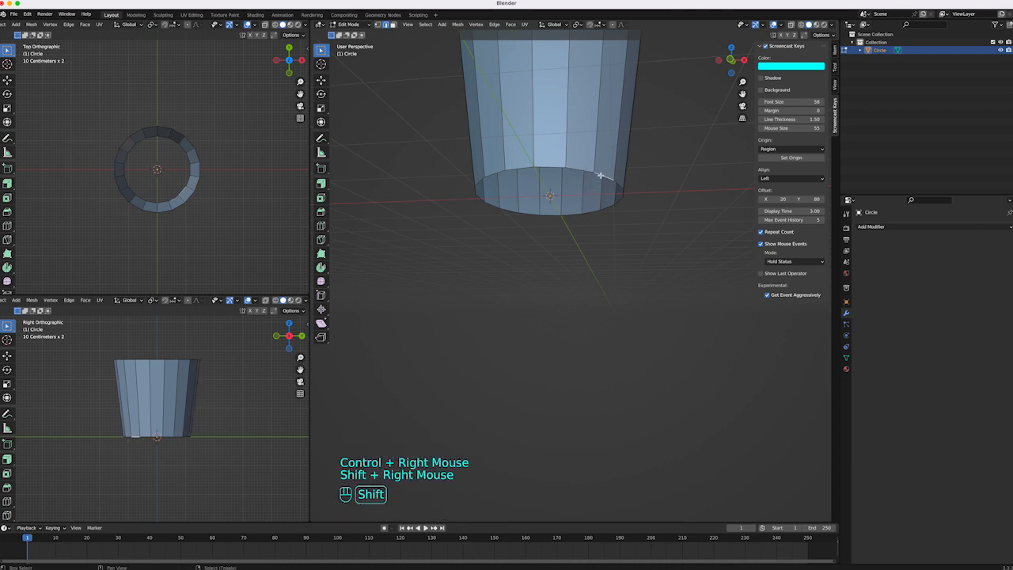
alt+right_click(600, 174)
mouse_move(600, 174)
middle_down()
mouse_move(577, 190)
mouse_move(583, 177)
middle_up()
ctrl+middle_drag(583, 177, 647, 167)
key(e)
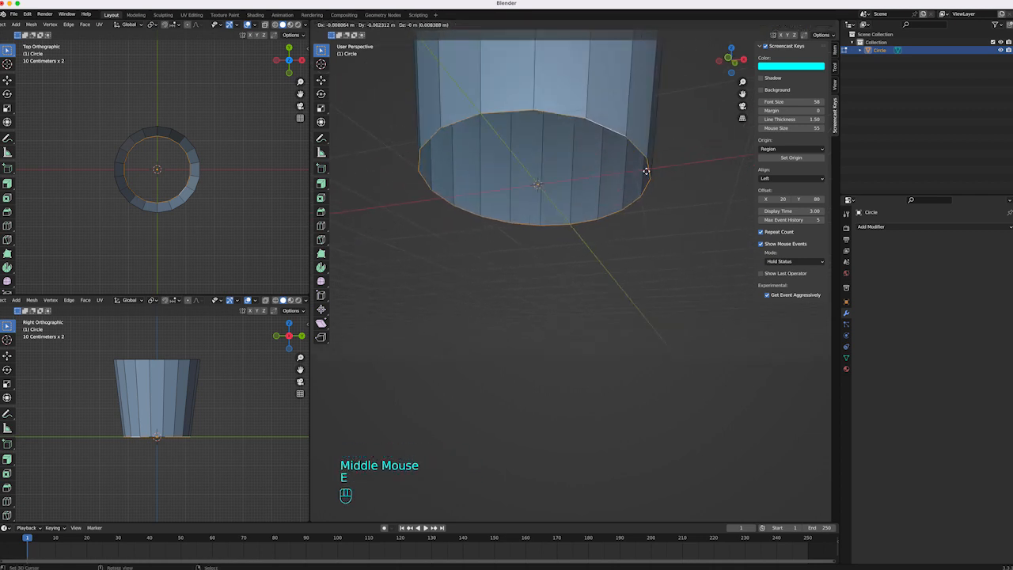
key(Escape)
key(s)
click(608, 191)
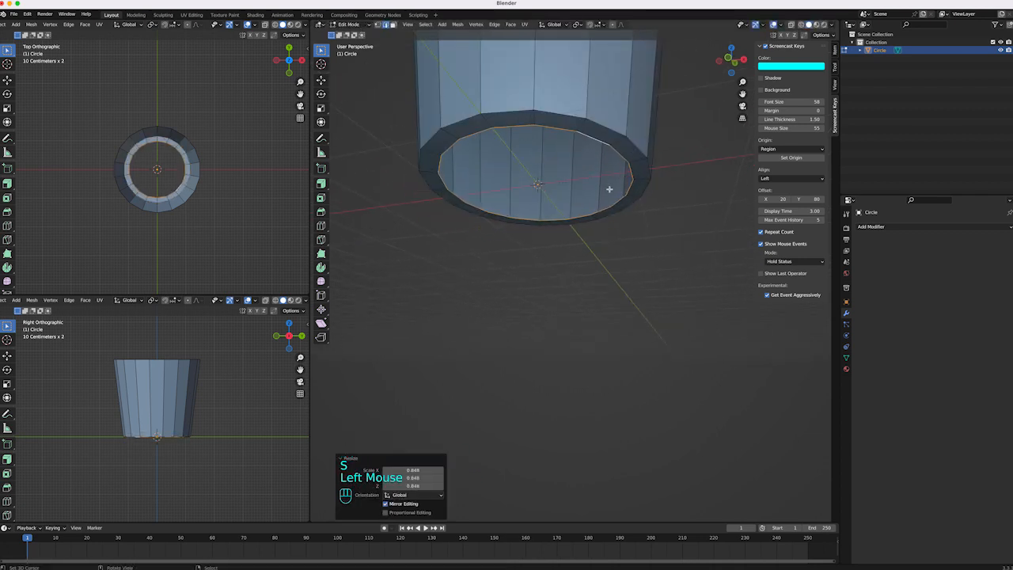
Step: Extrude the inner bottom edge loop slightly downward along the Z axis to start a raised foot ring
key(g)
key(x)
key(Escape)
key(g)
key(z)
click(585, 210)
Step: Extrude the foot ring's edge inward at a scale of about 0.855, and extrude it again upward along Z
ctrl+middle_drag(585, 210, 610, 180)
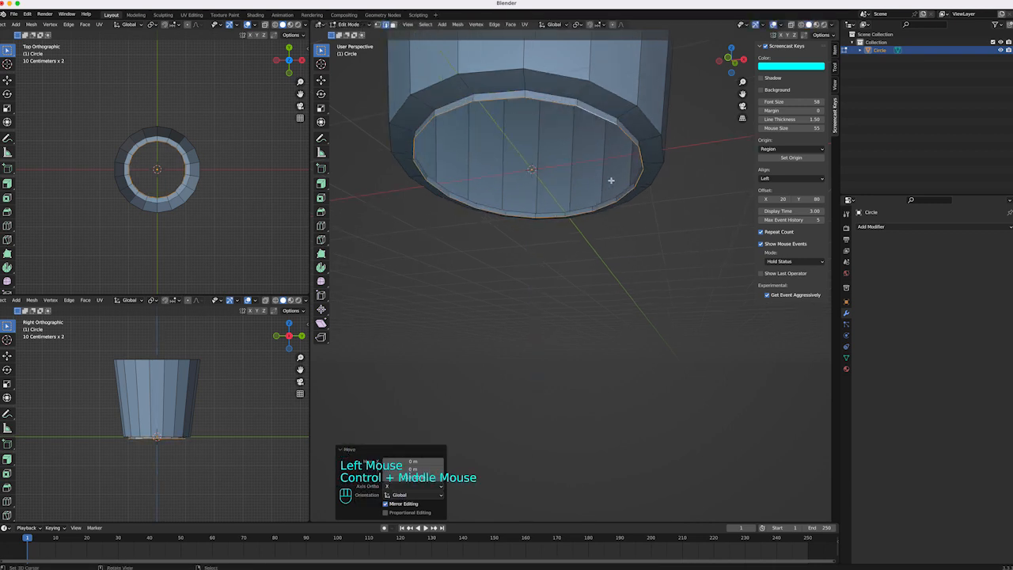
key(s)
click(600, 184)
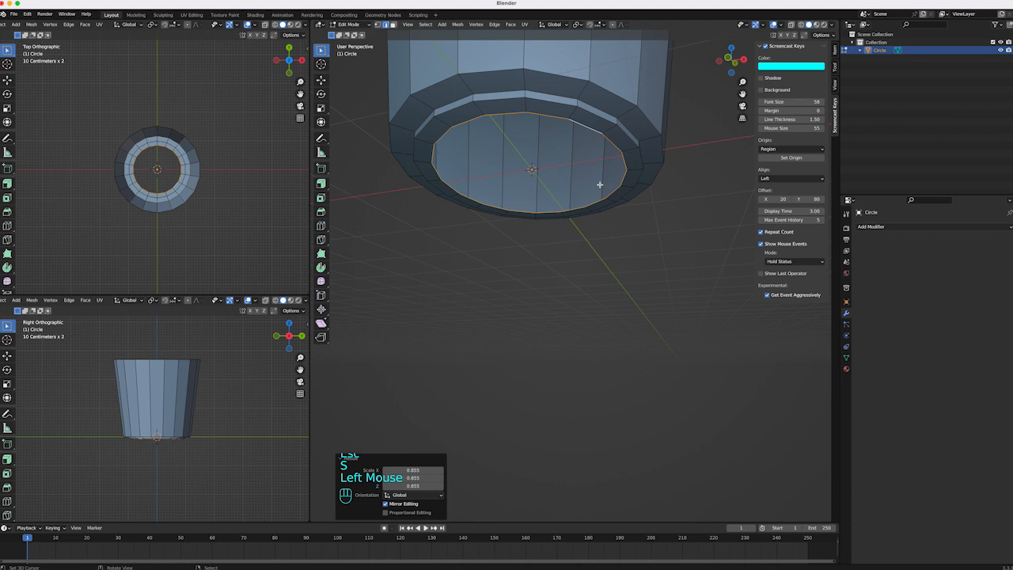
key(e)
key(Escape)
key(g)
middle_click(568, 184)
click(581, 184)
Step: Extrude the recessed bottom edge loop and scale it inward to about 0.82
middle_drag(592, 189, 552, 187)
ctrl+middle_drag(552, 187, 640, 199)
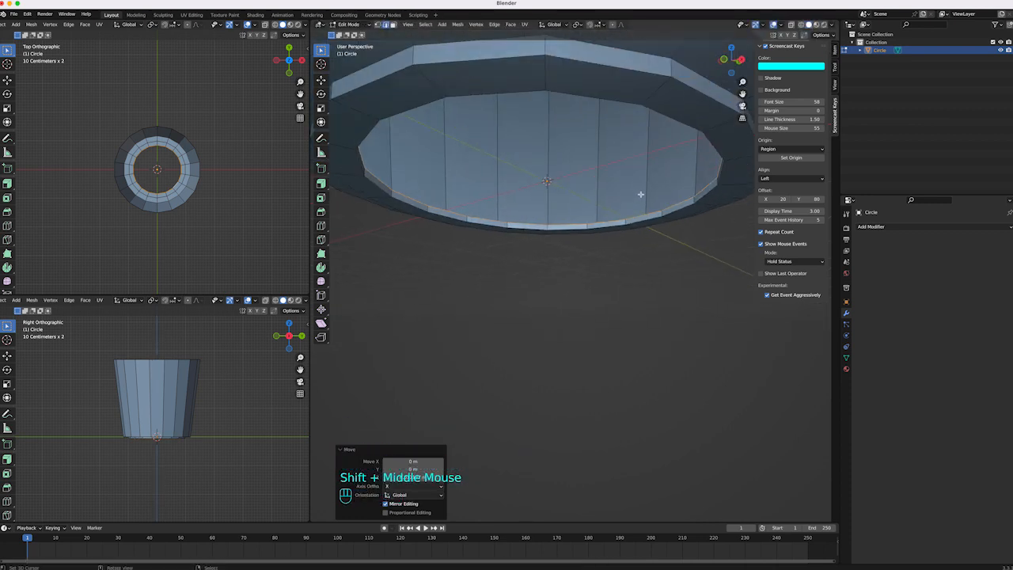
key(e)
key(Escape)
key(s)
click(625, 194)
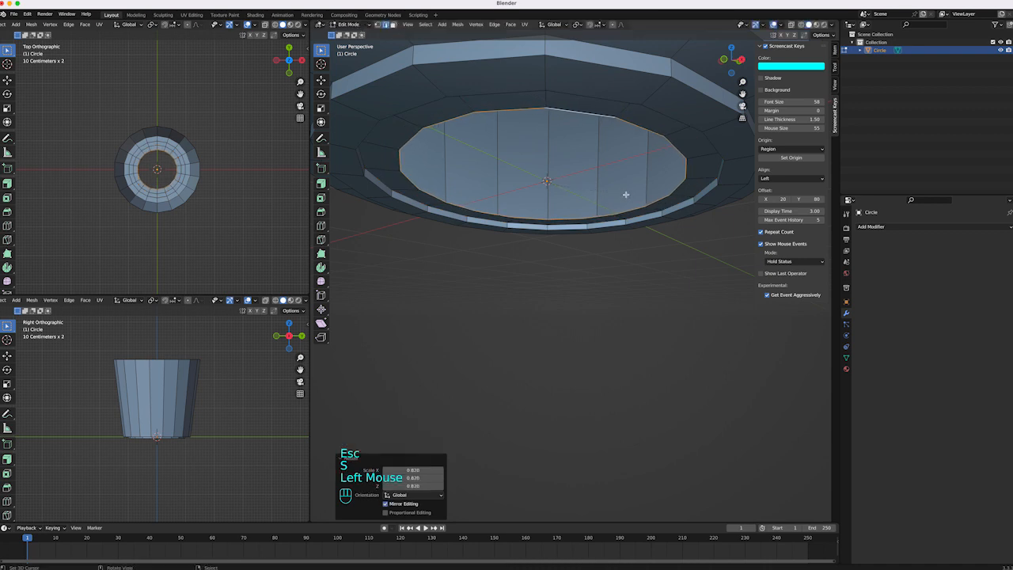
Step: Extrude the innermost bottom edge loop a small distance along the Z axis to form another step
key(e)
key(Escape)
key(g)
middle_click(593, 190)
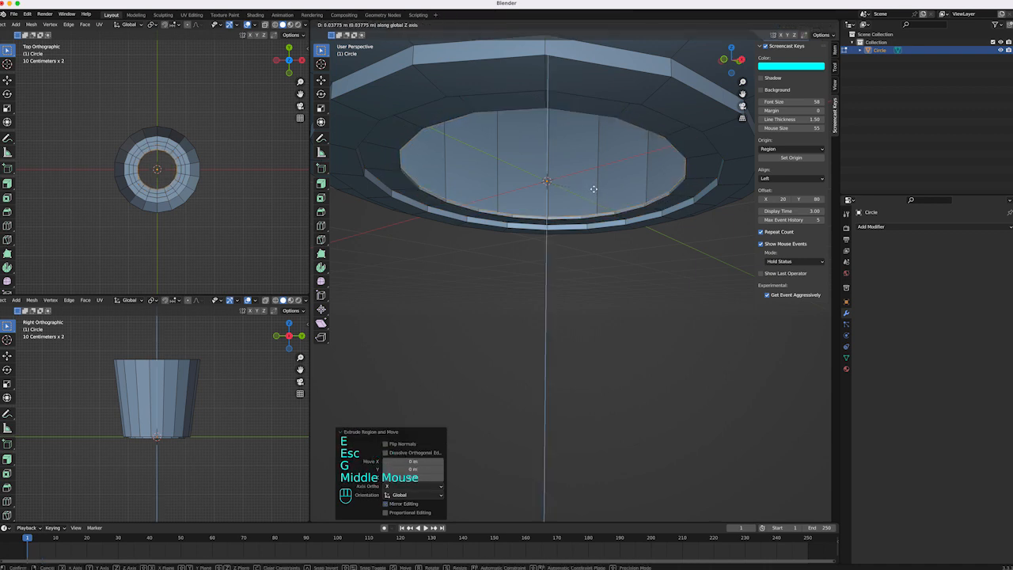
click(641, 182)
Step: Extrude the innermost loop inward once more and close the remaining hole in the base with Grid Fill
key(Escape)
key(s)
click(604, 176)
middle_drag(603, 175, 589, 220)
key(F3)
text(grid)
click(652, 244)
ctrl+middle_drag(649, 233, 568, 267)
key(Tab)
Step: Select the whole cup mesh and extrude it along its normals to give the wall and base a small thickness
key(Tab)
key(a)
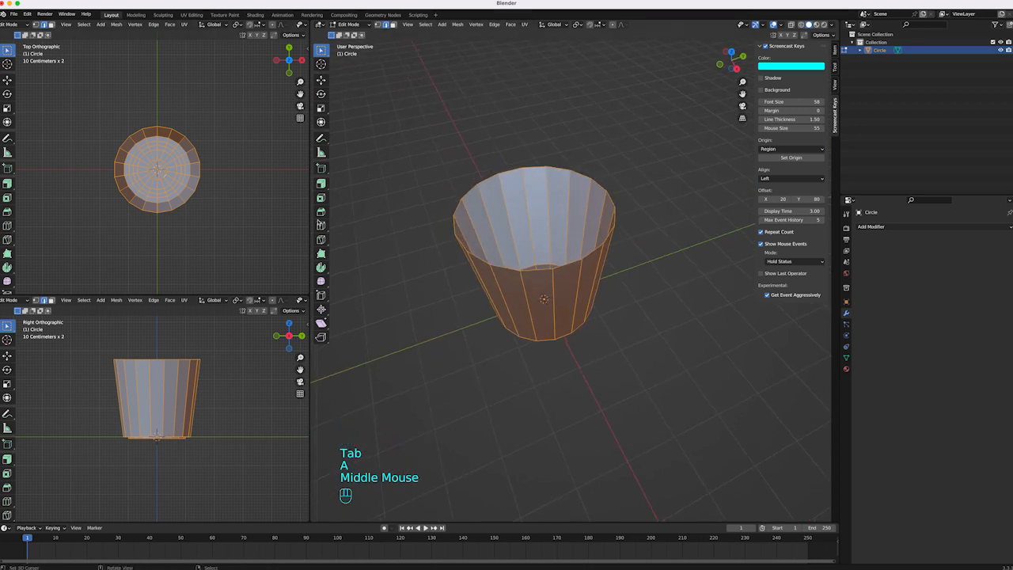
click(322, 183)
mouse_move(364, 214)
middle_down()
mouse_move(554, 226)
mouse_move(382, 206)
middle_up()
middle_drag(547, 208, 518, 262)
drag(538, 301, 534, 294)
middle_drag(534, 295, 544, 243)
right_click(541, 249)
Step: Add six evenly spaced horizontal loop cuts around the cup's outer wall
key(ctrl+r)
scroll(556, 259, up, 5)
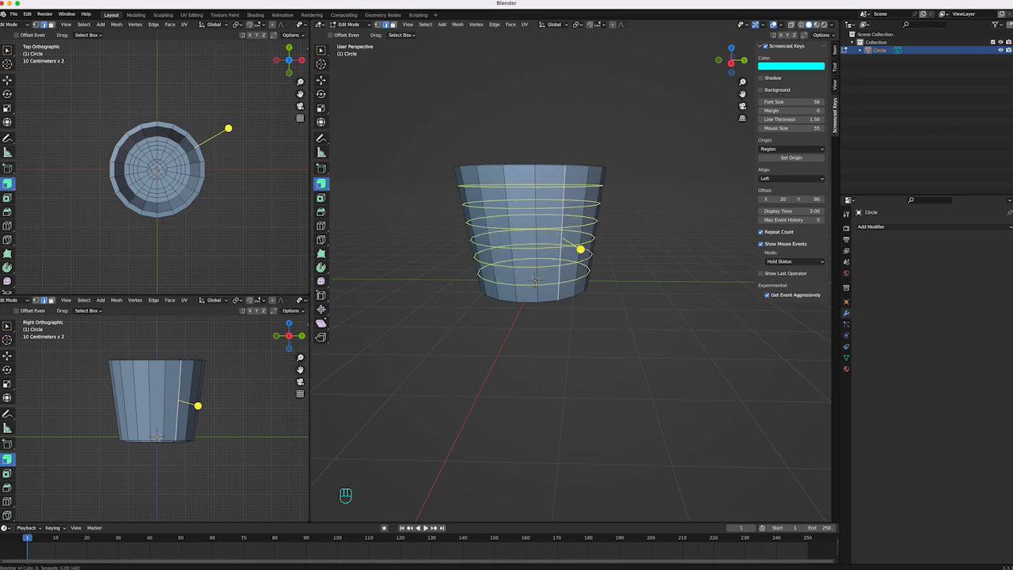
click(553, 261)
key(Escape)
middle_drag(597, 251, 559, 282)
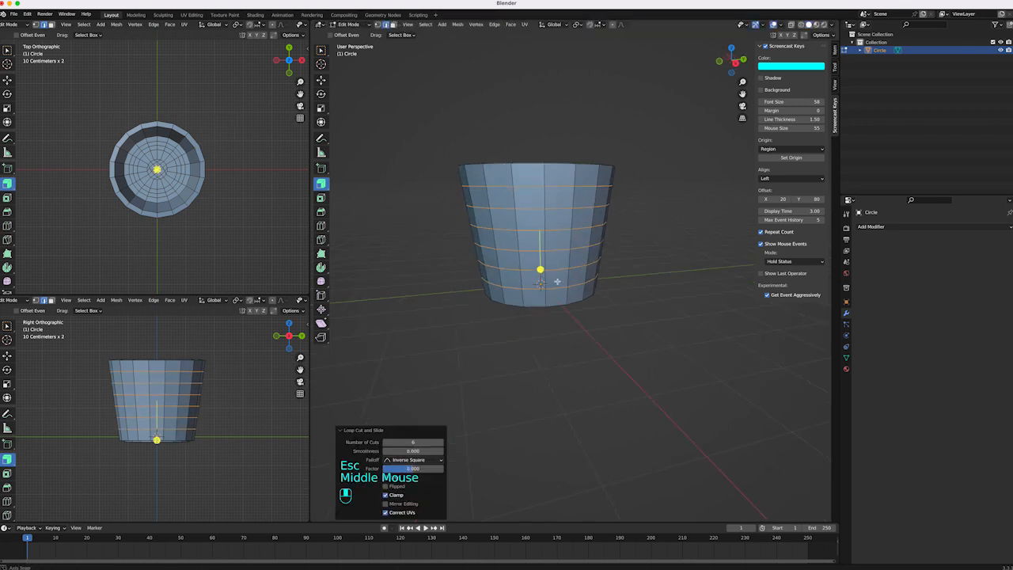
Step: Select the two middle wall loops and scale them to 1.069 with smooth proportional editing at size 1.772 to bulge the cup
key(Tab)
key(Tab)
right_click(581, 236)
alt+right_click(569, 228)
alt+shift+right_click(572, 226)
middle_drag(572, 226, 625, 16)
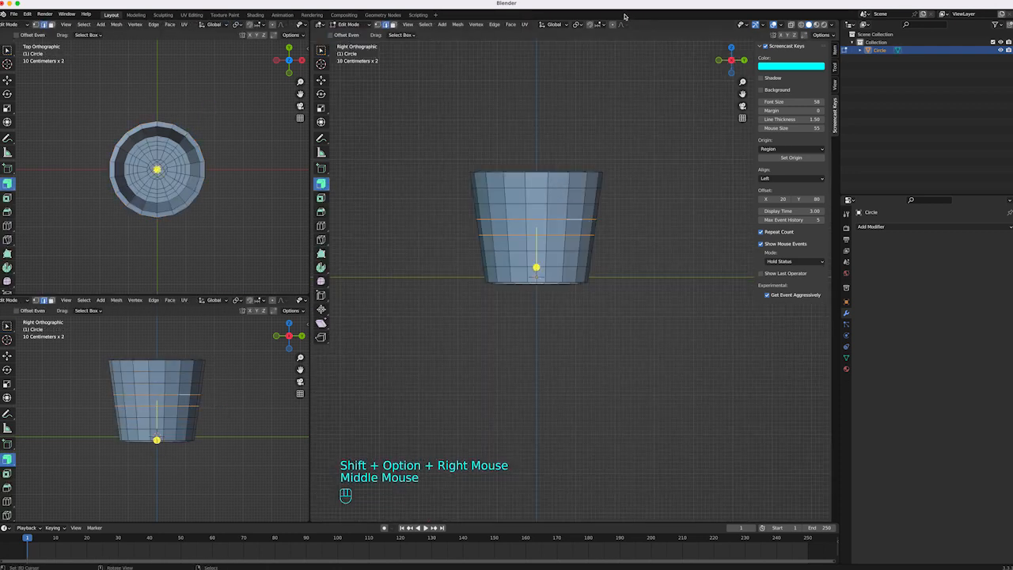
click(612, 24)
key(s)
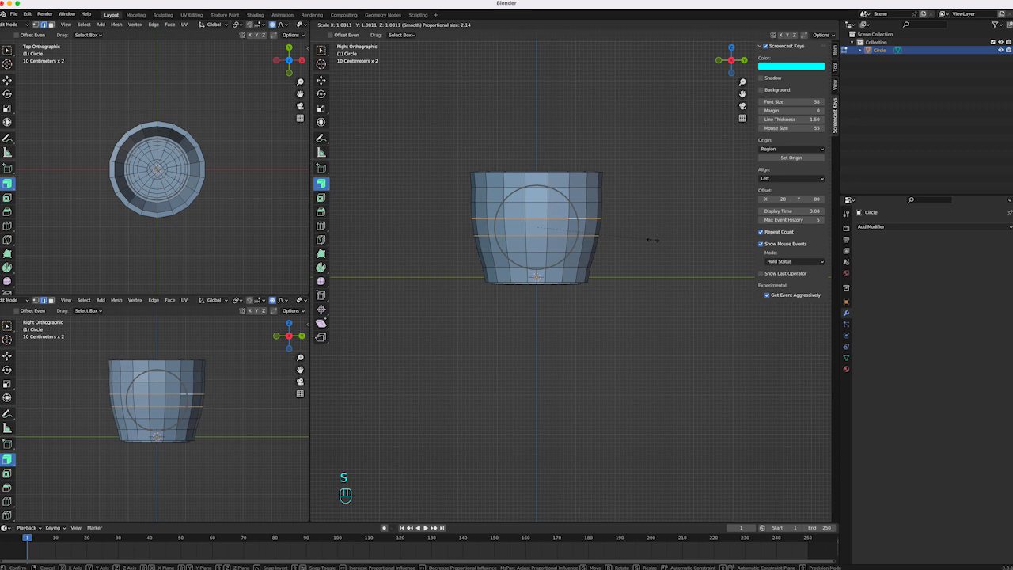
scroll(652, 242, down, 5)
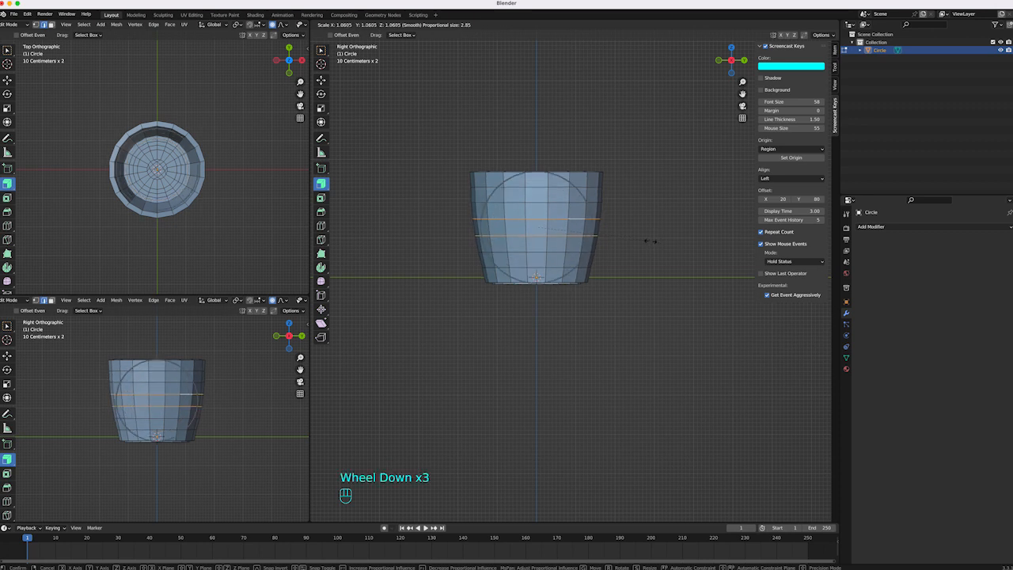
scroll(645, 246, up, 7)
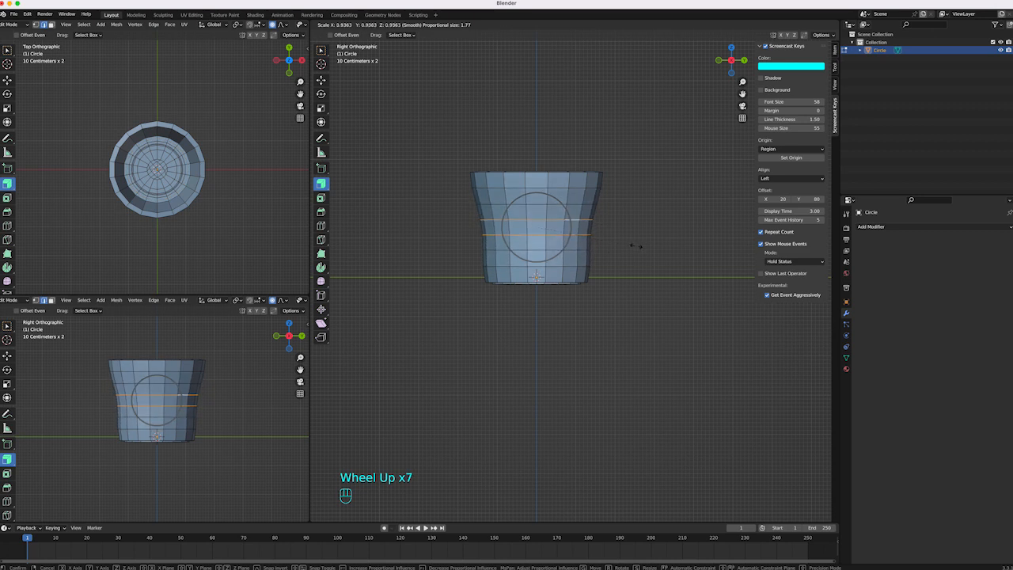
click(641, 277)
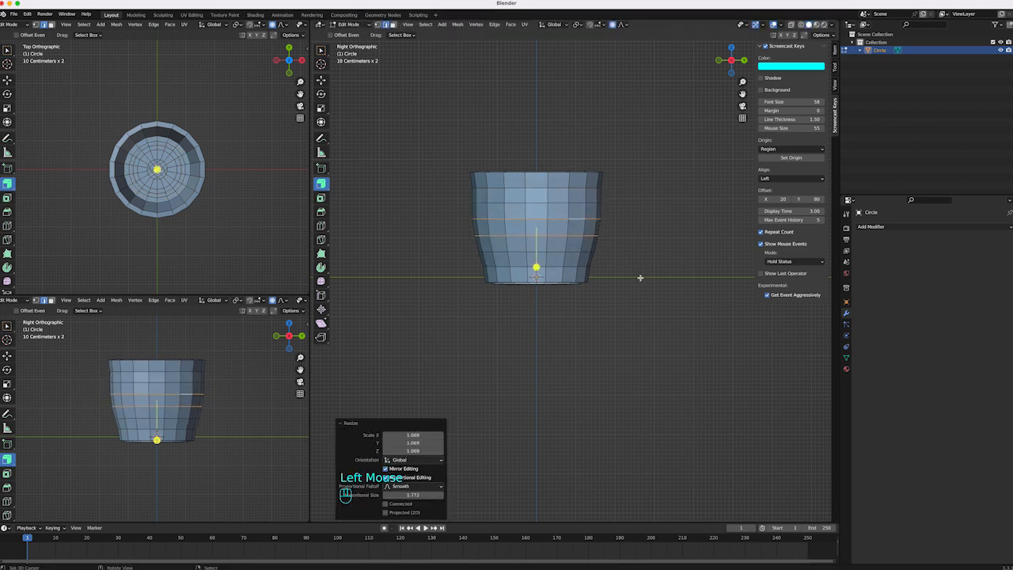
Step: Scale the edge loop just below the rim to 1.042 with proportional editing
alt+right_click(567, 182)
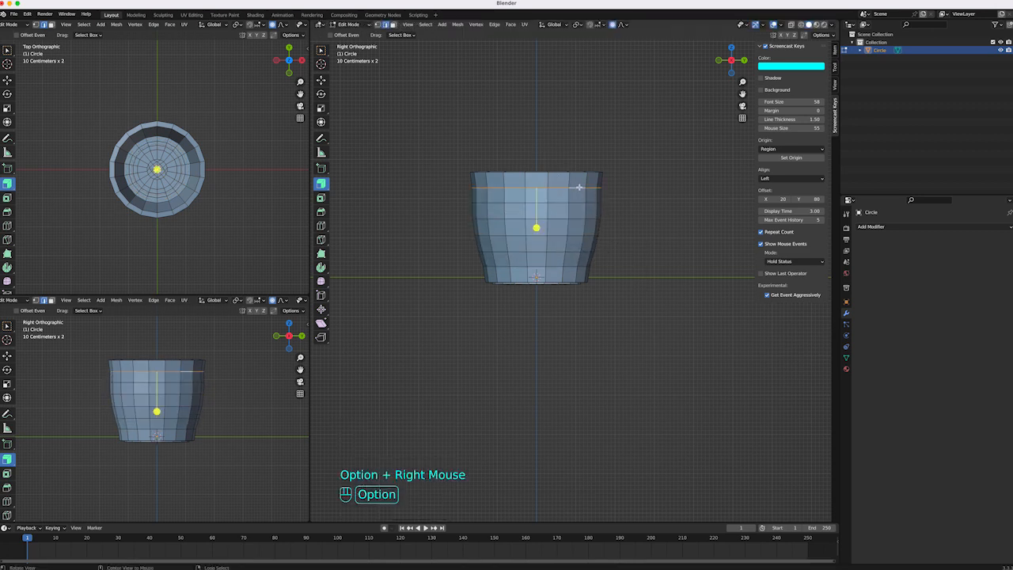
key(s)
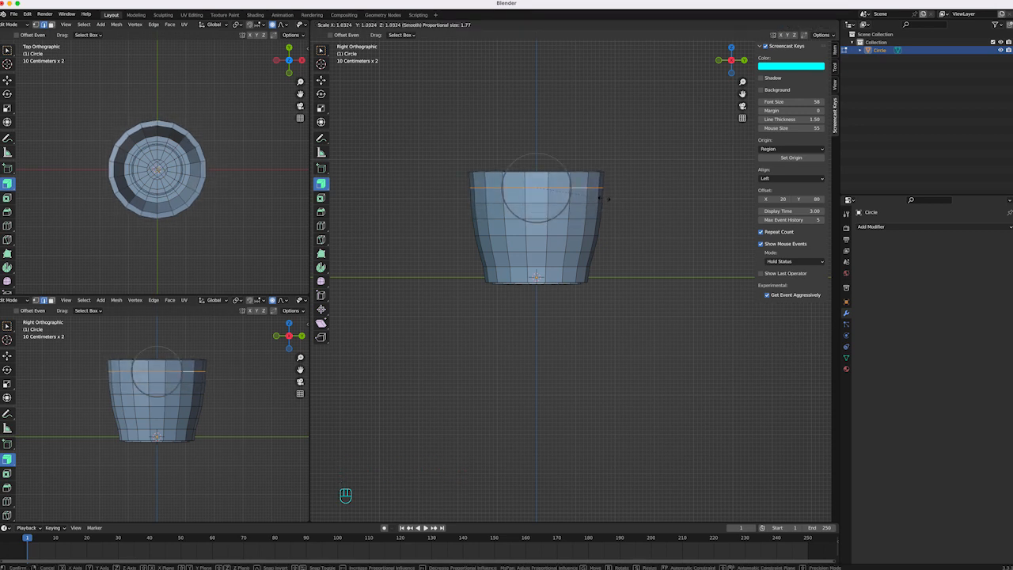
key(Return)
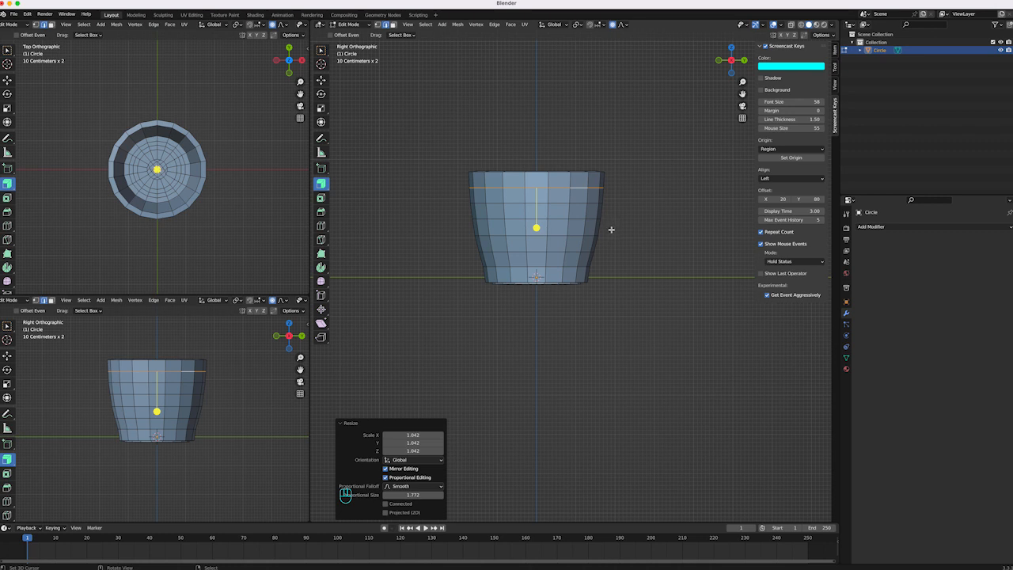
Step: Add a Subdivision modifier to the cup, show its advanced options, and set viewport level 2 and render level 1
middle_drag(601, 210, 582, 229)
key(Tab)
key(ctrl+3)
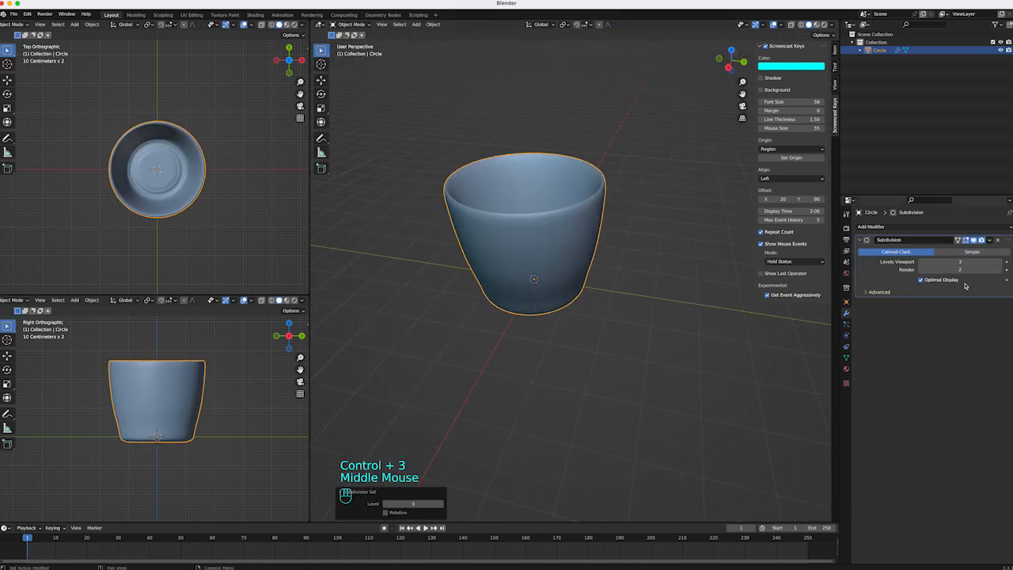
click(867, 292)
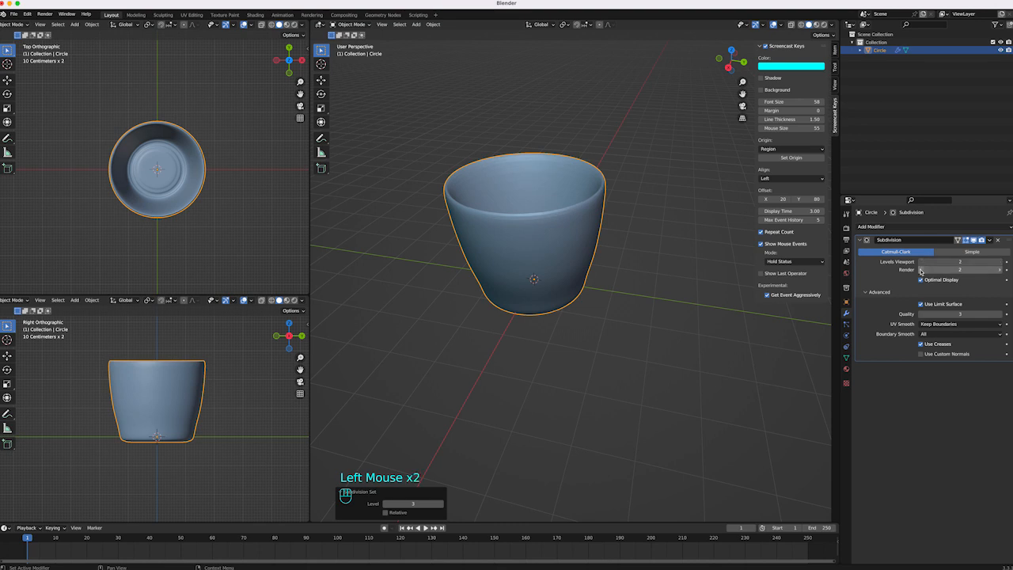
middle_drag(590, 230, 587, 214)
Step: Add a supporting loop cut around the cup's top rim
middle_drag(587, 213, 558, 177)
key(Tab)
ctrl+middle_drag(559, 177, 590, 173)
shift+right_click(471, 235)
key(ctrl+r)
click(480, 262)
right_click(480, 262)
click(485, 265)
click(484, 266)
Step: Add a centred loop cut around the lowest band of the cup's outer wall
middle_drag(495, 266, 513, 249)
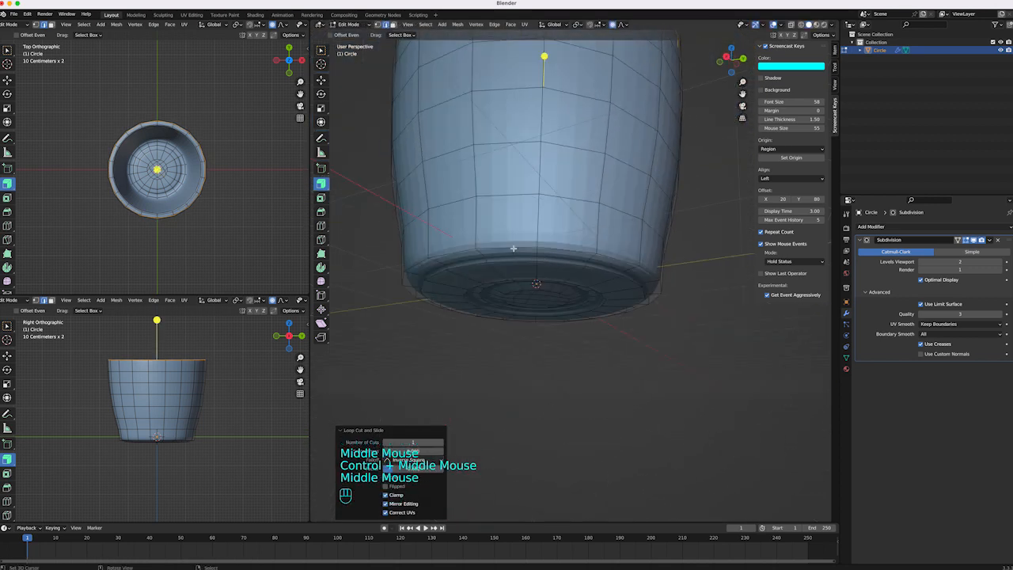
right_click(514, 249)
right_click(543, 216)
key(ctrl+r)
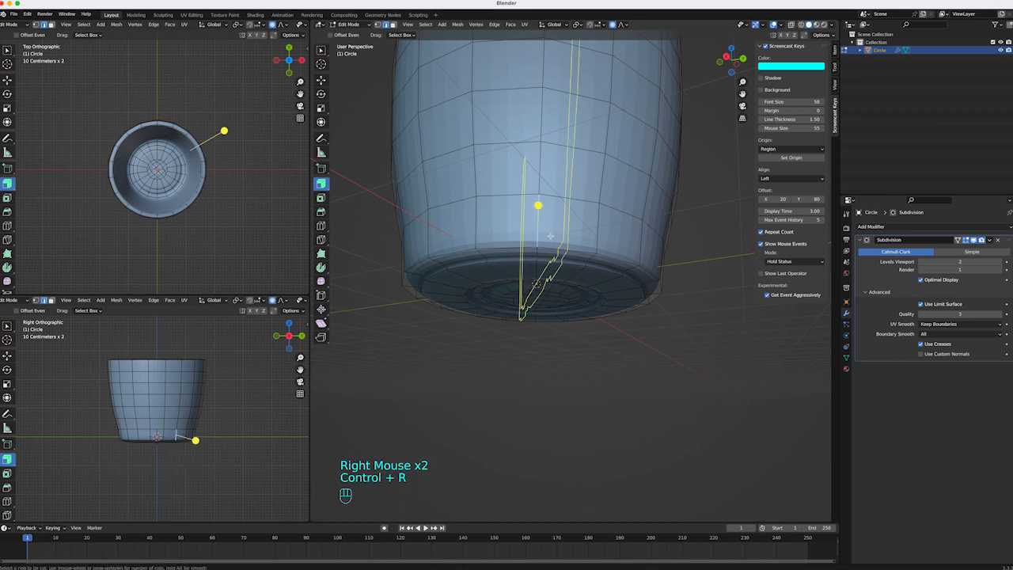
click(529, 235)
key(Escape)
ctrl+middle_drag(527, 249, 527, 241)
Step: Bevel the outer bottom edge loop of the cup with 2 segments and a width of about 0.084 m
right_click(526, 238)
key(ctrl+b)
key(Escape)
alt+right_click(552, 246)
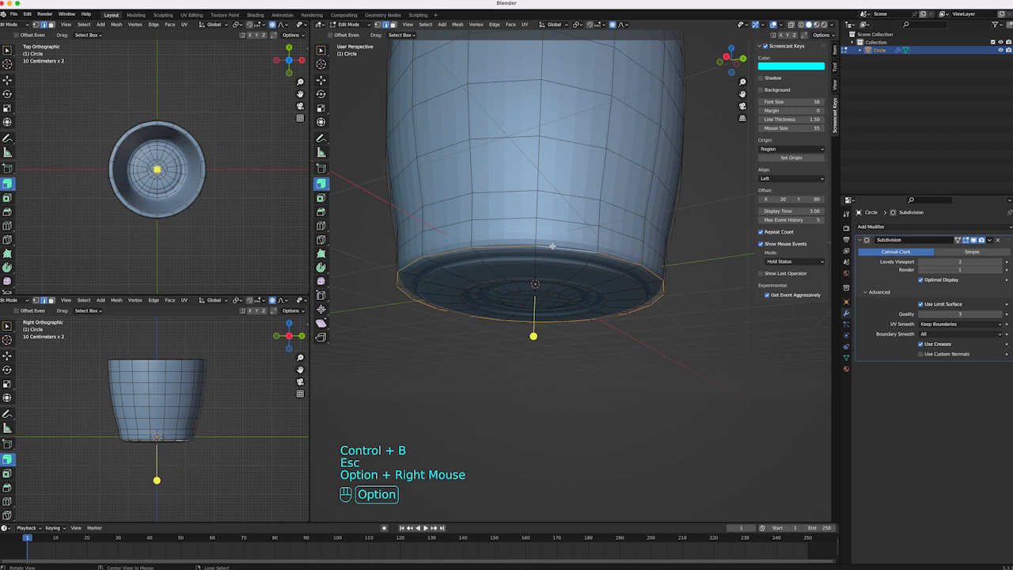
key(ctrl+b)
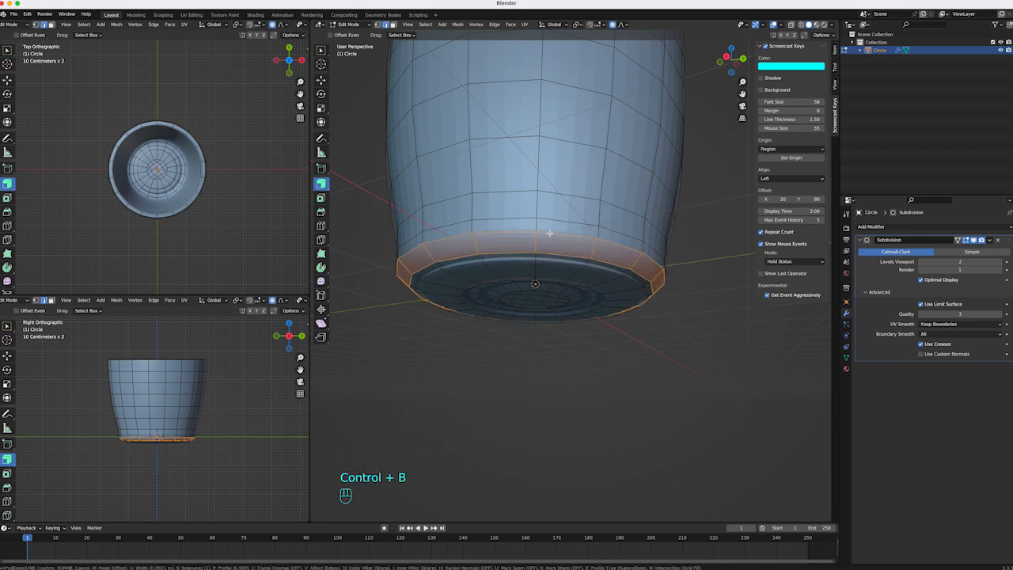
scroll(534, 234, down, 1)
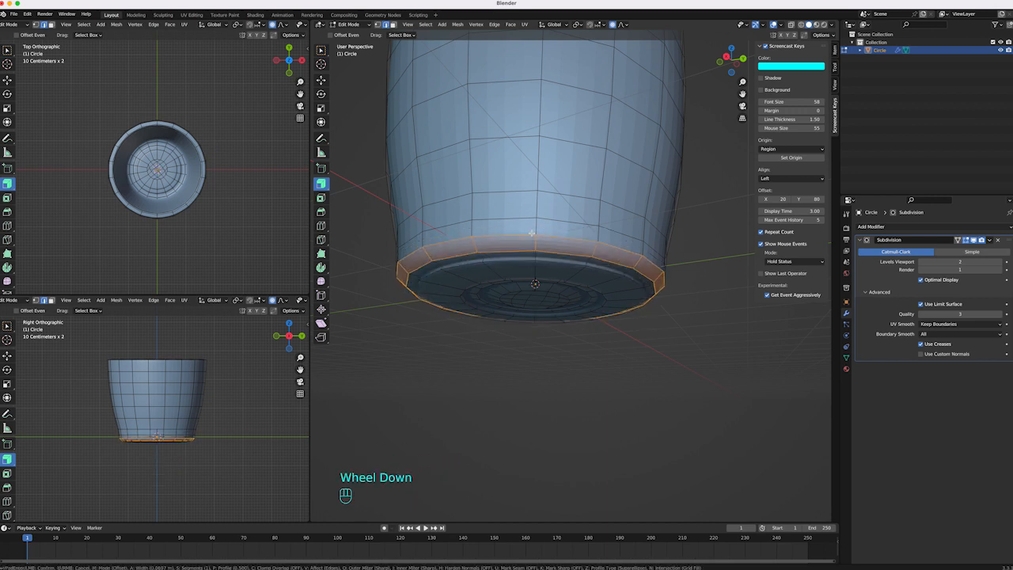
scroll(532, 233, up, 1)
click(531, 232)
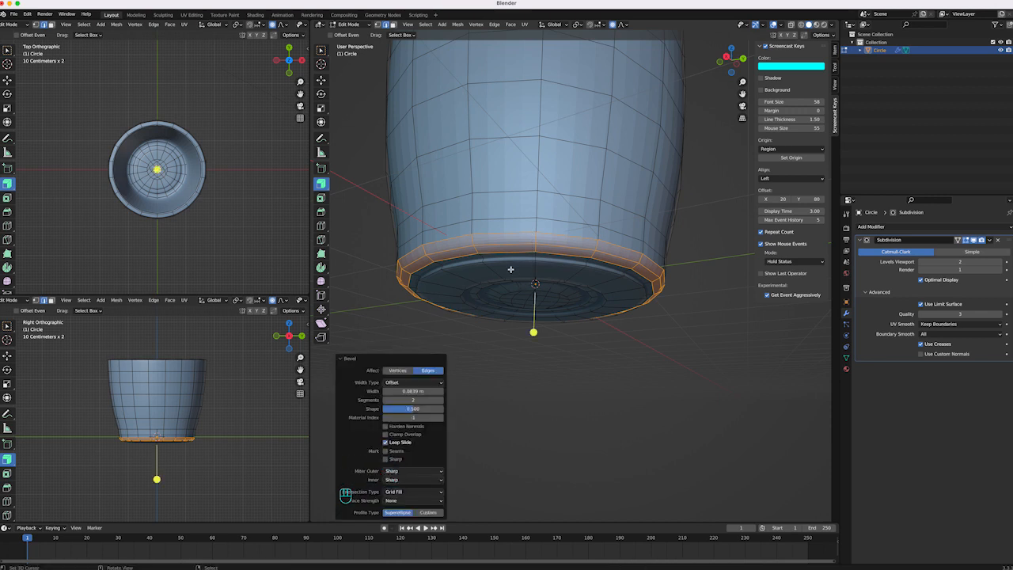
Step: Add a loop cut on the underside between the beveled bottom edge and the foot ring, sliding it toward the ring
middle_drag(516, 270, 521, 236)
middle_drag(522, 253, 522, 235)
right_click(562, 208)
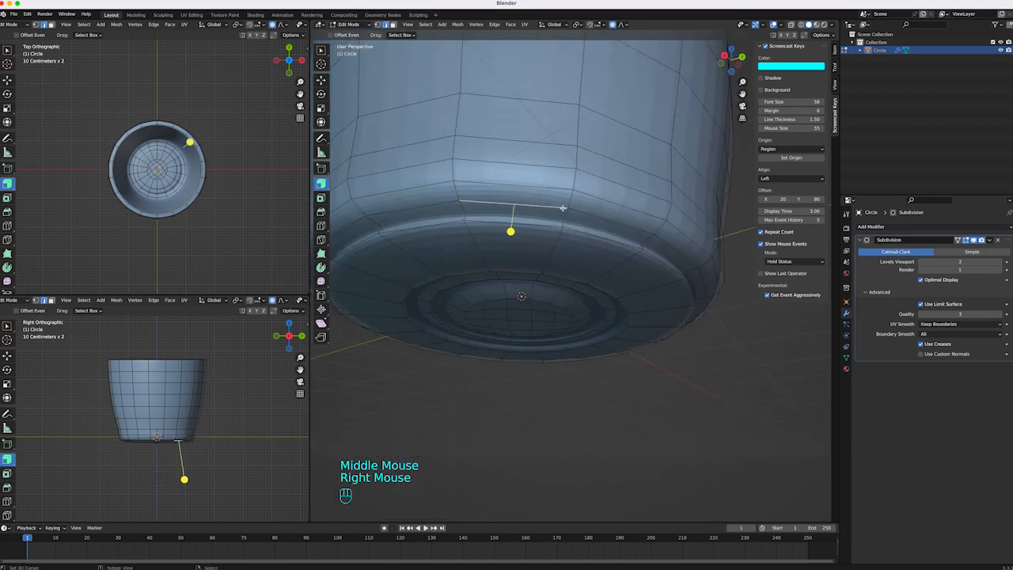
key(ctrl+r)
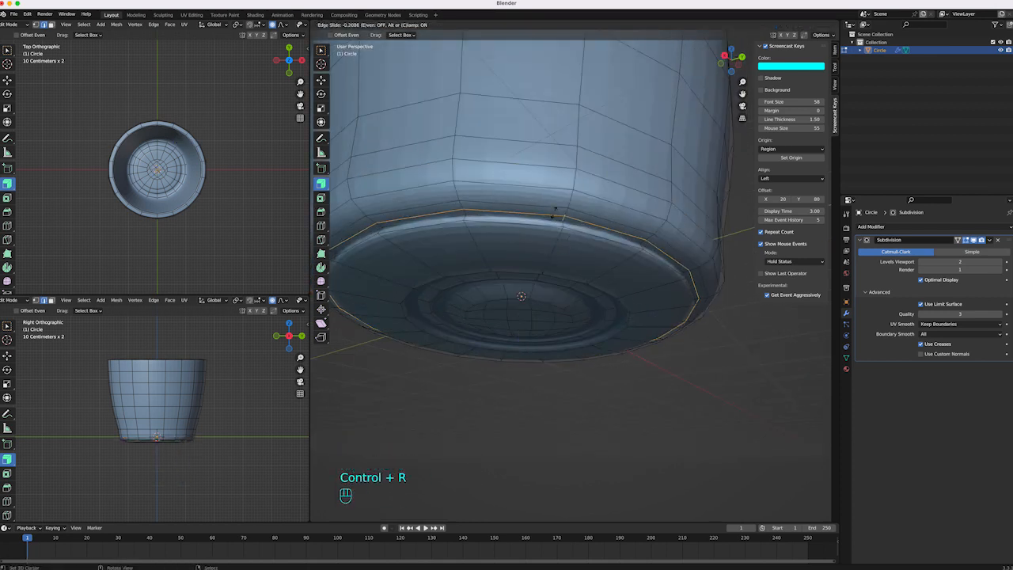
click(565, 217)
Step: Bevel the edge loop along the foot ring on the underside with a narrow 2-segment bevel
middle_drag(565, 216, 544, 252)
right_click(538, 262)
alt+right_click(562, 263)
key(ctrl+b)
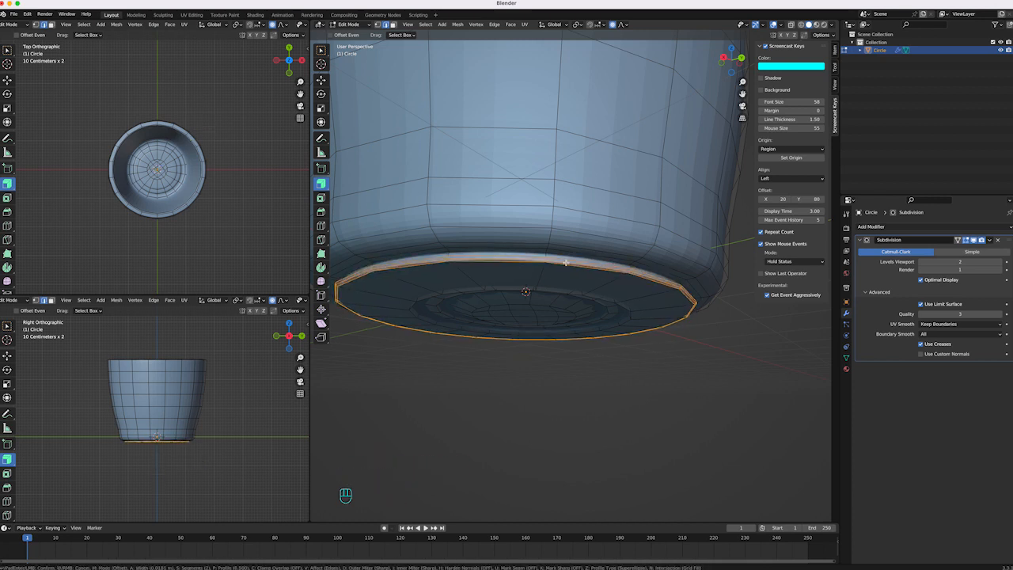
key(Return)
Step: Add a supporting loop cut beside the beveled foot ring and leave Edit Mode to check the smoothed base
mouse_move(554, 273)
middle_down()
mouse_move(557, 262)
mouse_move(523, 242)
mouse_move(543, 233)
mouse_move(472, 311)
middle_up()
right_click(554, 266)
key(ctrl+r)
click(558, 275)
key(Tab)
Step: Return to editing the cup mesh and add a loop cut along the inner base ring with a slide factor of about -0.392
key(ctrl+r)
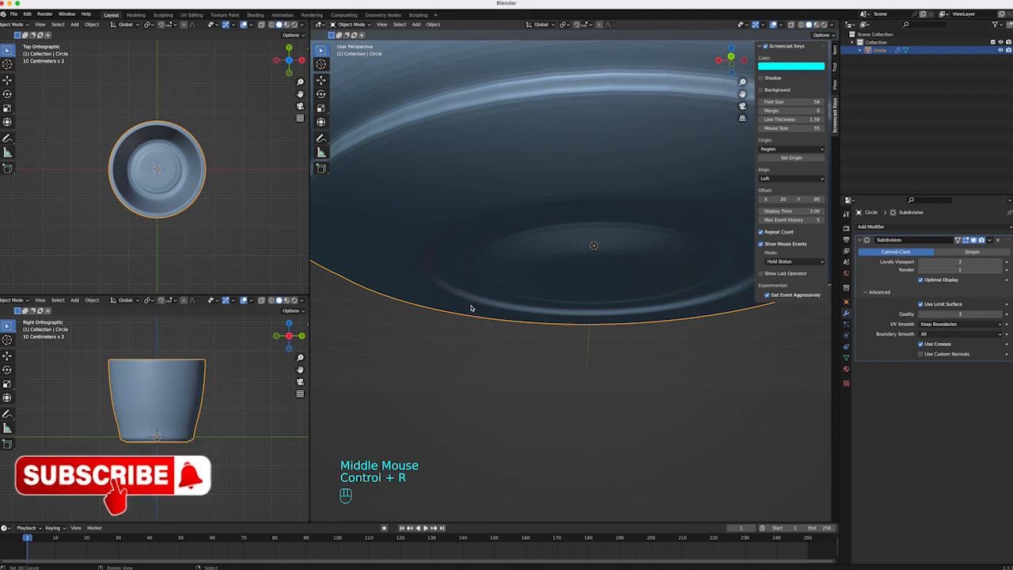
key(Tab)
right_click(467, 298)
right_click(468, 298)
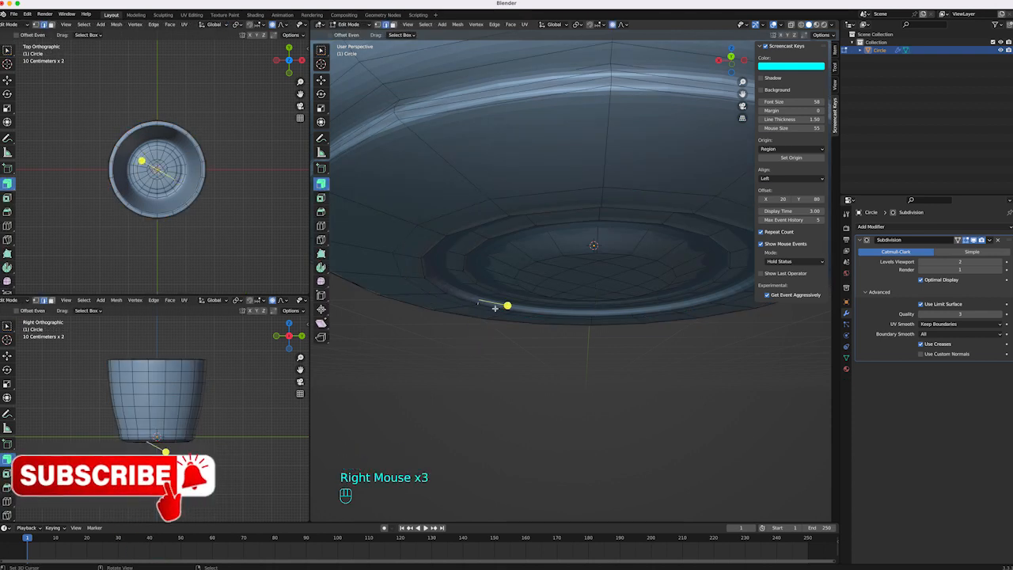
key(ctrl+r)
click(476, 295)
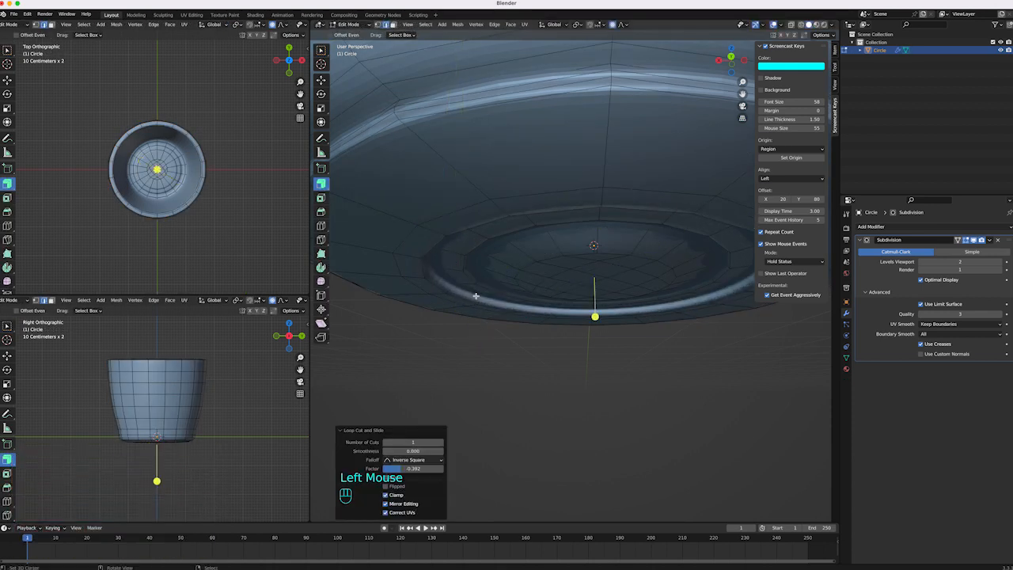
Step: Add another supporting loop cut beside the inner base ring on the underside and leave Edit Mode to check the smoothed base
middle_drag(477, 268, 480, 273)
right_click(478, 271)
right_click(478, 270)
key(ctrl+r)
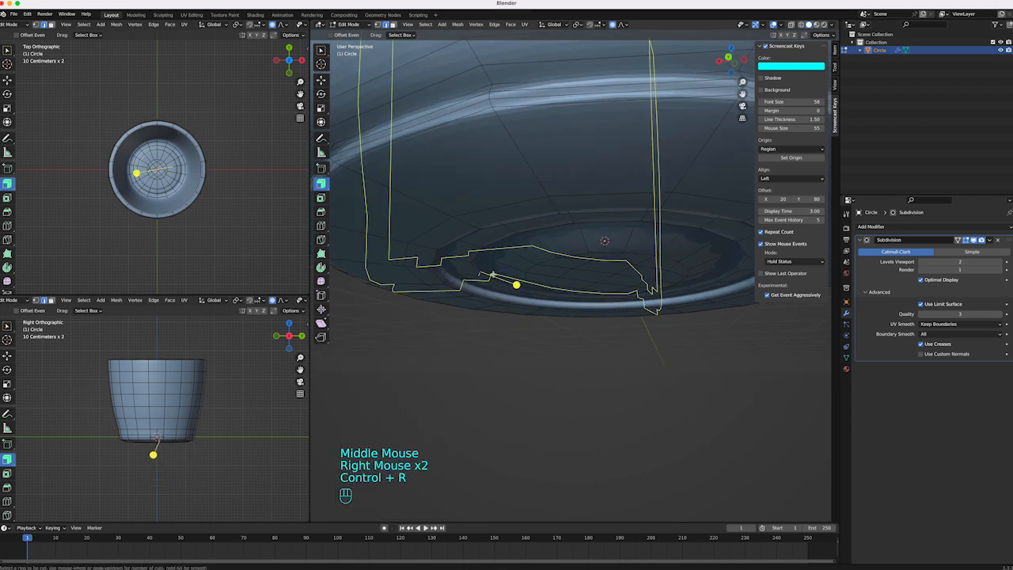
click(486, 270)
key(Tab)
ctrl+middle_drag(486, 269, 522, 299)
shift+middle_drag(522, 298, 532, 292)
shift+middle_drag(532, 291, 555, 227)
Step: Select a face high on the cup's outer wall and spin it about -210° around Y in 12 steps to form a handle
key(Tab)
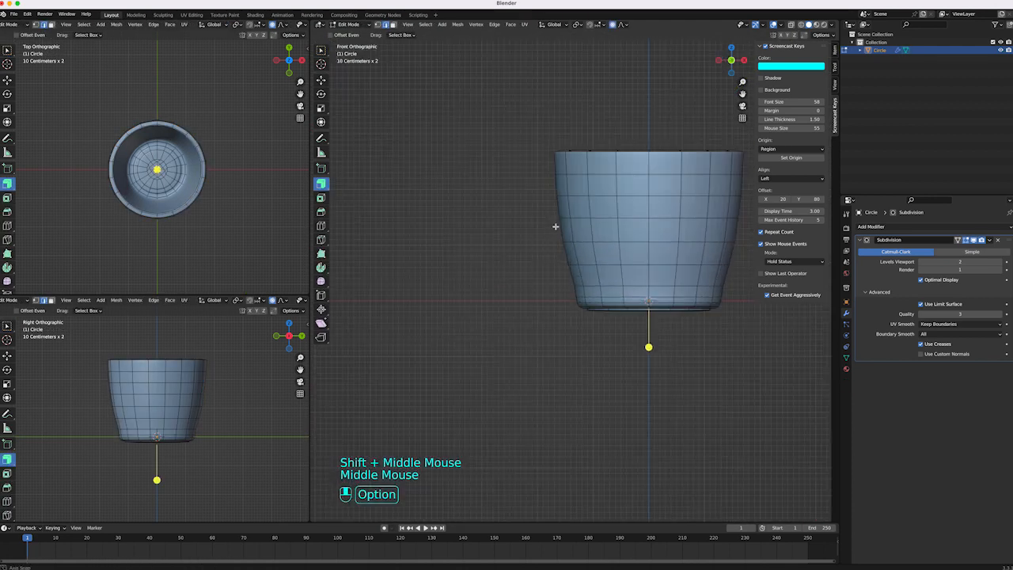
shift+middle_drag(626, 225, 293, 352)
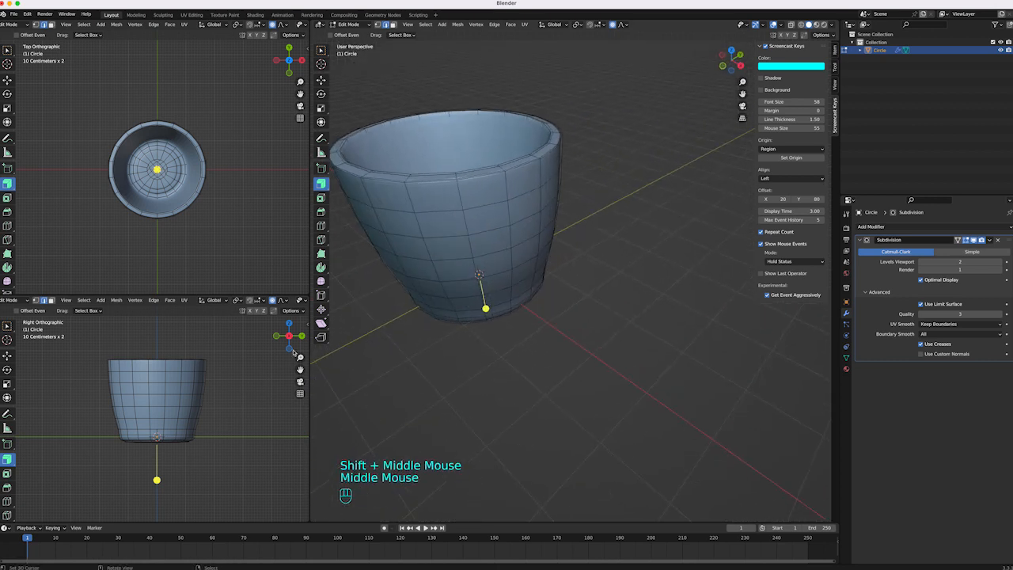
right_click(160, 378)
middle_drag(510, 269, 559, 235)
click(321, 265)
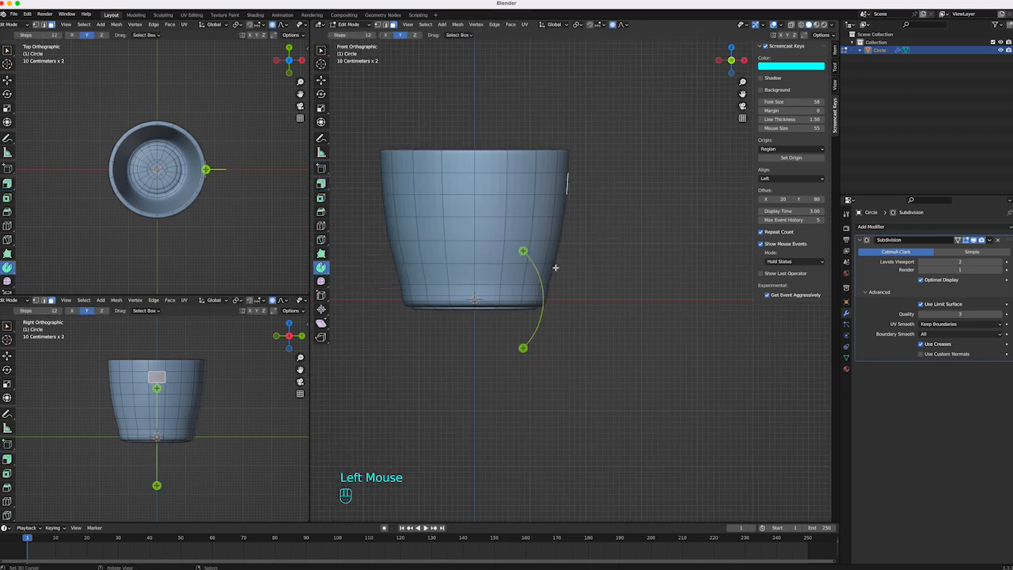
drag(626, 180, 577, 261)
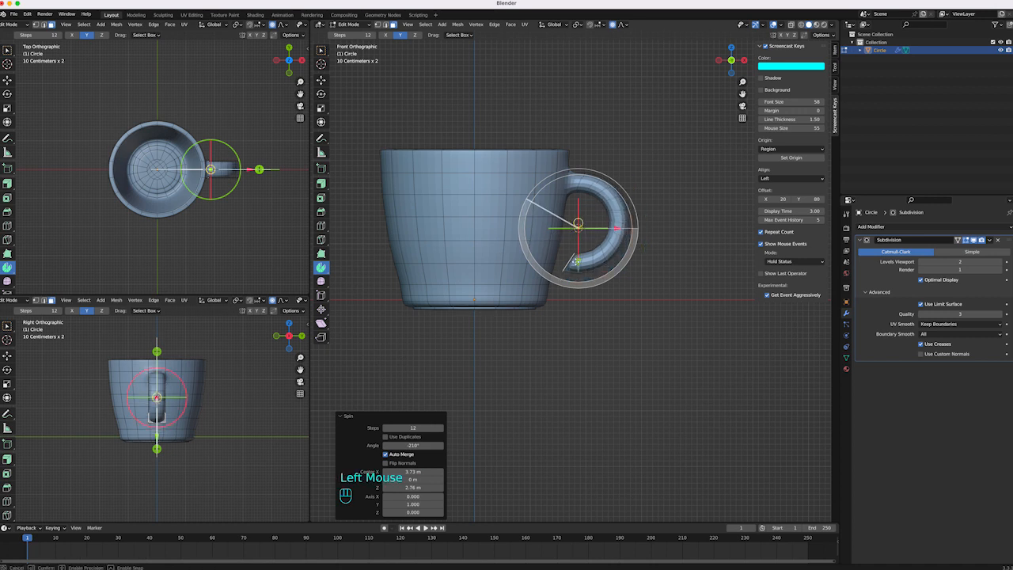
Step: Try a further spin of the handle's end face and undo it
ctrl+middle_drag(625, 266, 622, 223)
drag(622, 223, 622, 222)
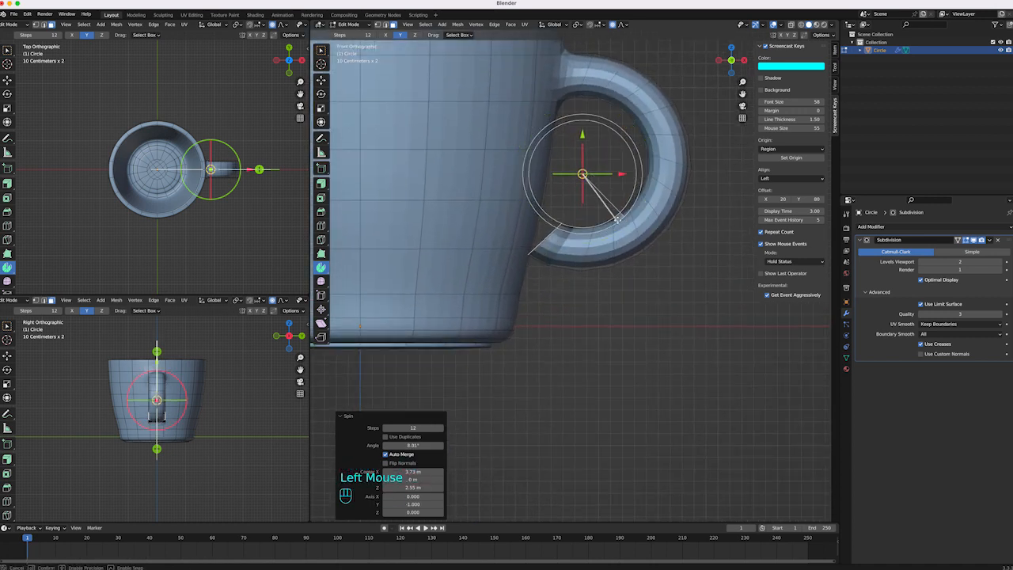
middle_drag(622, 241, 600, 255)
key(ctrl+z)
key(ctrl+z)
Step: Leave Edit Mode and duplicate the cup with its handle, placing the copy beside the original along one axis
key(Tab)
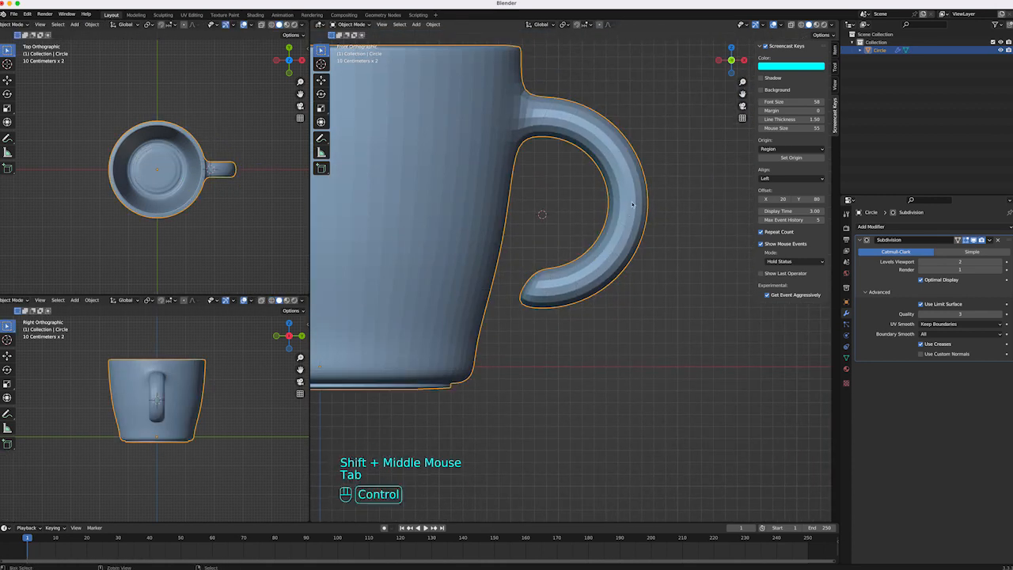
ctrl+middle_drag(627, 211, 633, 237)
ctrl+middle_drag(633, 238, 642, 266)
key(Tab)
key(Tab)
middle_drag(527, 288, 528, 299)
ctrl+middle_drag(529, 299, 535, 319)
key(shift+d)
shift+middle_click(617, 310)
key(Escape)
key(g)
middle_click(617, 314)
click(664, 308)
Step: On the copied cup, delete the handle's end face and the facing faces on the cup wall
shift+middle_drag(663, 308, 572, 269)
shift+middle_drag(572, 269, 573, 246)
ctrl+middle_drag(572, 245, 546, 221)
key(Tab)
middle_drag(546, 222, 566, 229)
right_click(514, 226)
shift+right_click(582, 253)
shift+right_click(584, 247)
shift+right_click(567, 187)
key(x)
mouse_move(566, 230)
middle_down()
mouse_move(561, 211)
mouse_move(565, 226)
middle_up()
key(Tab)
key(Tab)
Step: Select the open edge loops of the handle end and the cup wall and join them with Bridge Edge Loops
middle_drag(564, 267, 543, 267)
right_click(669, 303)
alt+right_click(663, 307)
middle_drag(510, 228, 558, 256)
key(F3)
text(br)
click(636, 267)
Step: Scale the handle's lower edge loop by about 1.136 with smooth proportional editing and shift it along Z
alt+middle_drag(630, 265, 599, 263)
alt+right_click(590, 299)
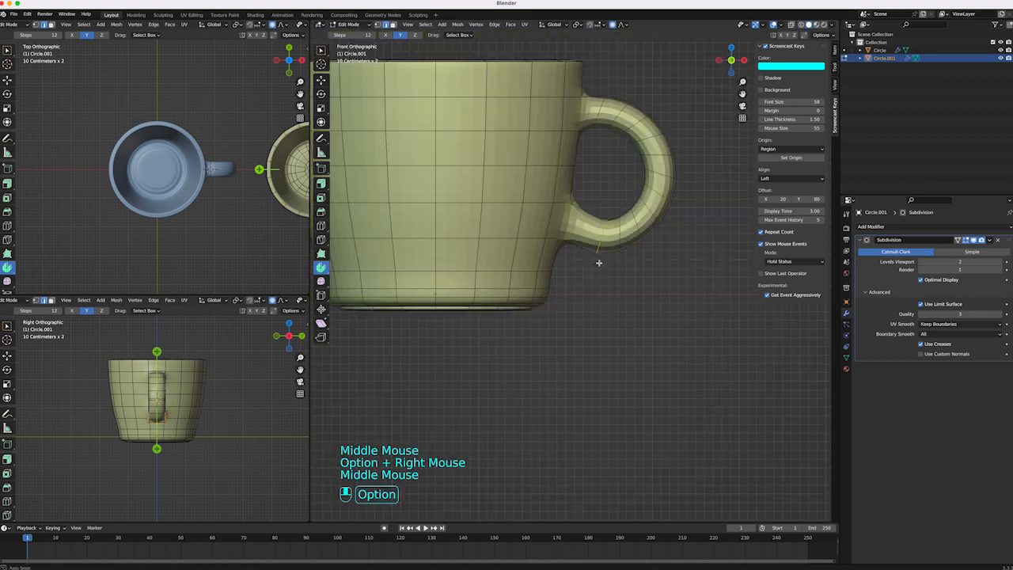
key(s)
click(632, 235)
key(g)
middle_click(633, 232)
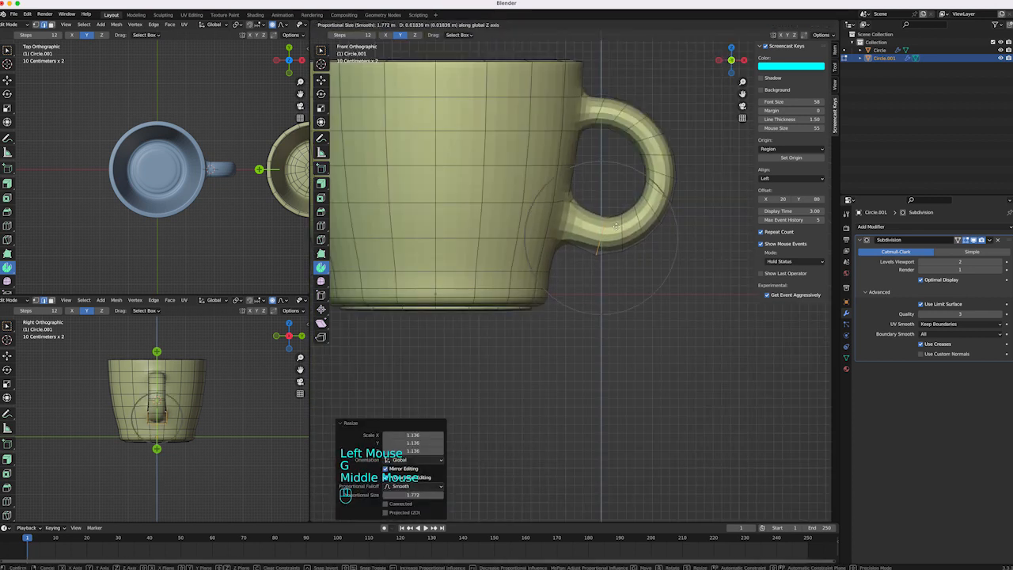
click(634, 208)
shift+middle_drag(634, 208, 633, 277)
key(Tab)
key(Tab)
Step: Try to adjust the outer section of the copy's handle with the Transform tool
drag(644, 292, 569, 175)
middle_drag(570, 174, 625, 218)
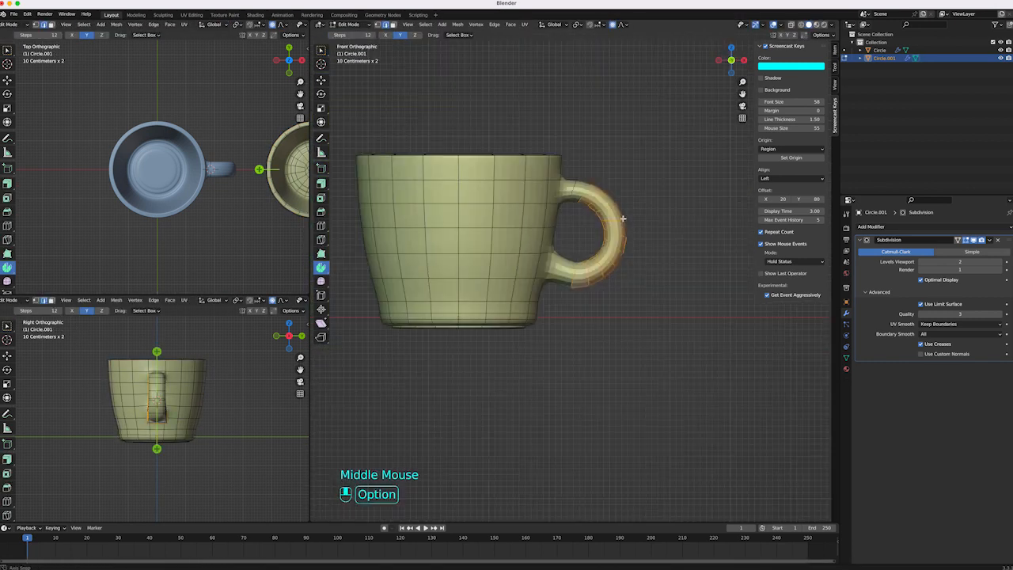
click(321, 79)
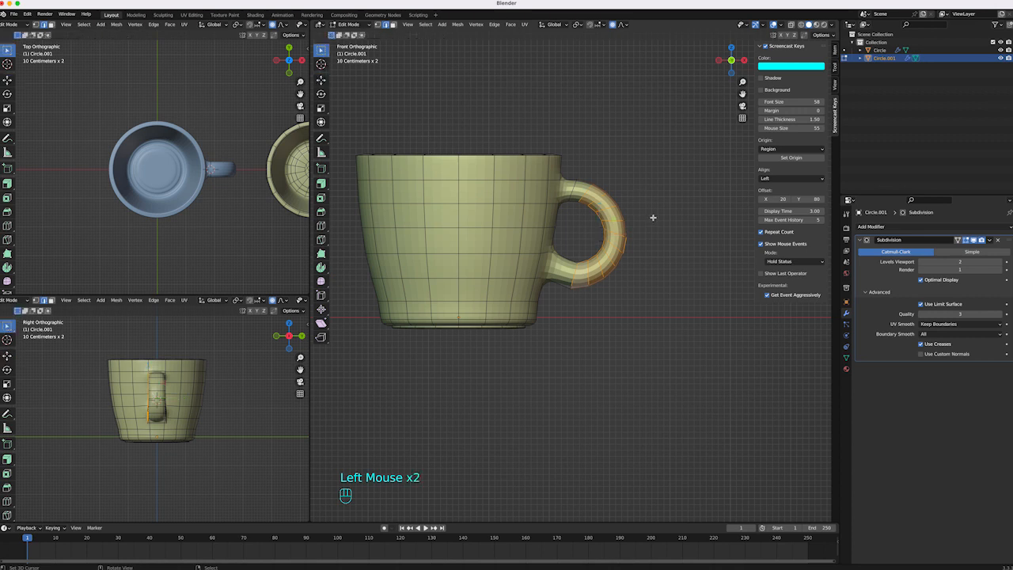
mouse_move(651, 296)
mouse_down()
mouse_move(572, 172)
mouse_move(598, 186)
mouse_up()
click(320, 121)
key(ctrl+z)
key(Tab)
Step: Select the original cup with the unattached handle end and enter Edit Mode
click(594, 189)
middle_drag(594, 194, 584, 277)
mouse_move(584, 277)
middle_down()
mouse_move(563, 273)
mouse_move(571, 245)
middle_up()
mouse_move(571, 245)
middle_down()
mouse_move(601, 225)
mouse_move(559, 244)
middle_up()
mouse_move(559, 244)
shift+middle_down()
mouse_move(579, 225)
mouse_move(546, 233)
shift+middle_up()
middle_drag(546, 234, 526, 222)
right_click(522, 220)
ctrl+middle_drag(526, 222, 568, 236)
key(Tab)
Step: Add a loop cut near the handle's free end with a slide factor of about -0.51
ctrl+middle_drag(568, 236, 586, 220)
ctrl+middle_drag(585, 220, 625, 145)
shift+middle_drag(625, 146, 589, 192)
right_click(591, 191)
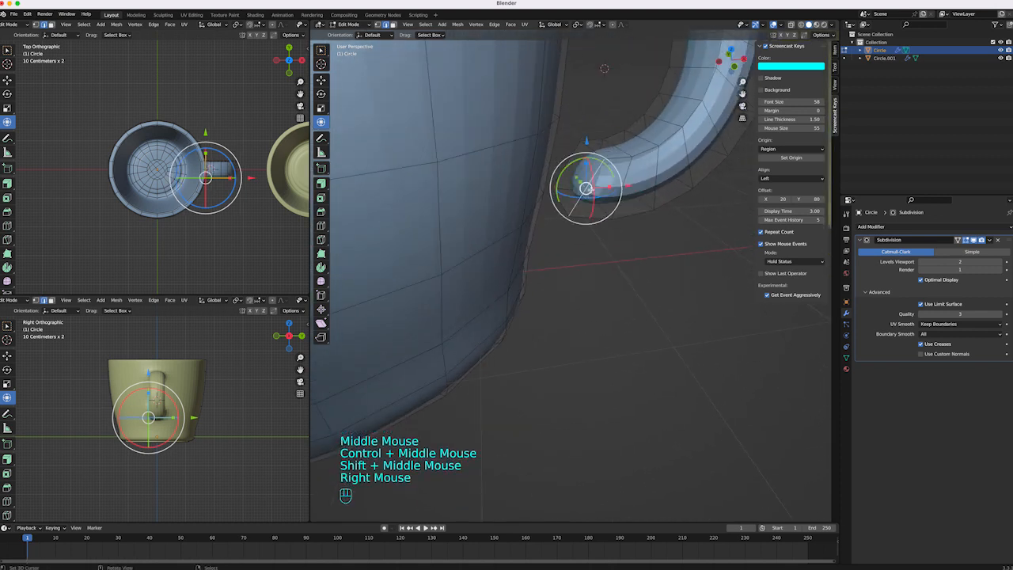
ctrl+middle_drag(192, 383, 195, 416)
middle_drag(196, 416, 227, 432)
shift+middle_drag(621, 188, 600, 192)
right_click(558, 125)
click(576, 183)
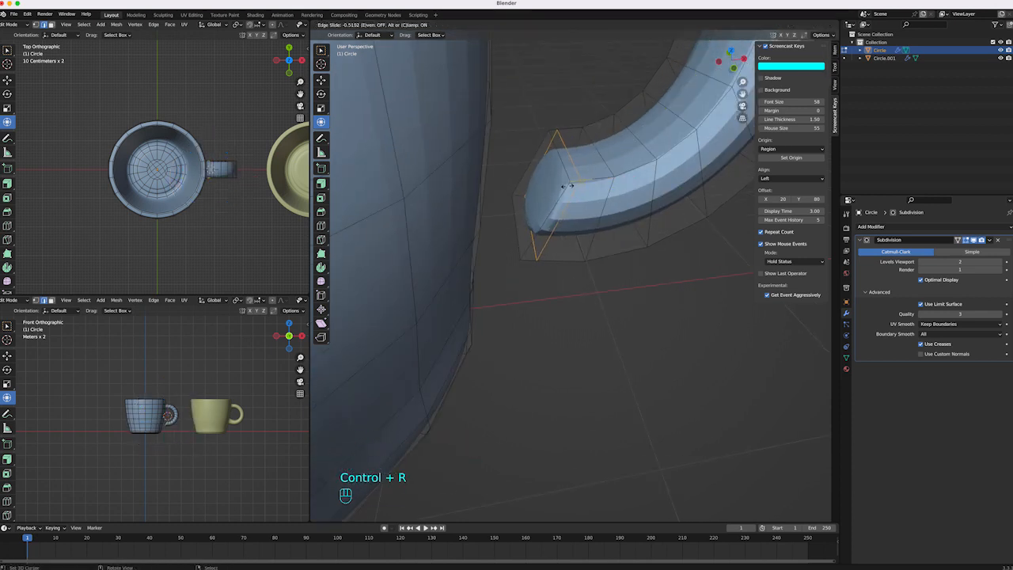
click(570, 185)
Step: Bevel the edges around the handle's free end face with 2 segments and leave Edit Mode to check the result
right_click(551, 150)
shift+right_click(560, 192)
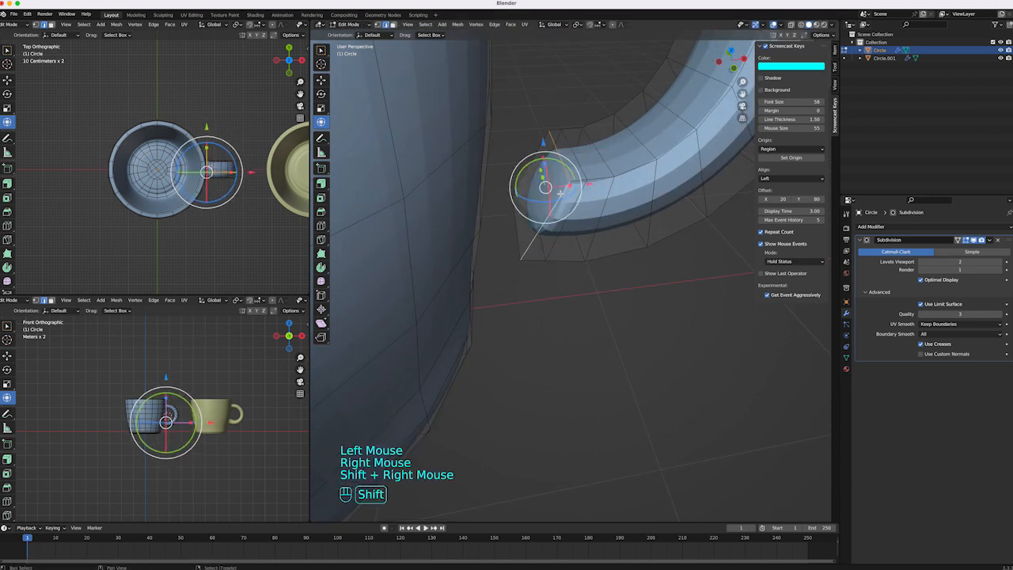
alt+right_click(528, 230)
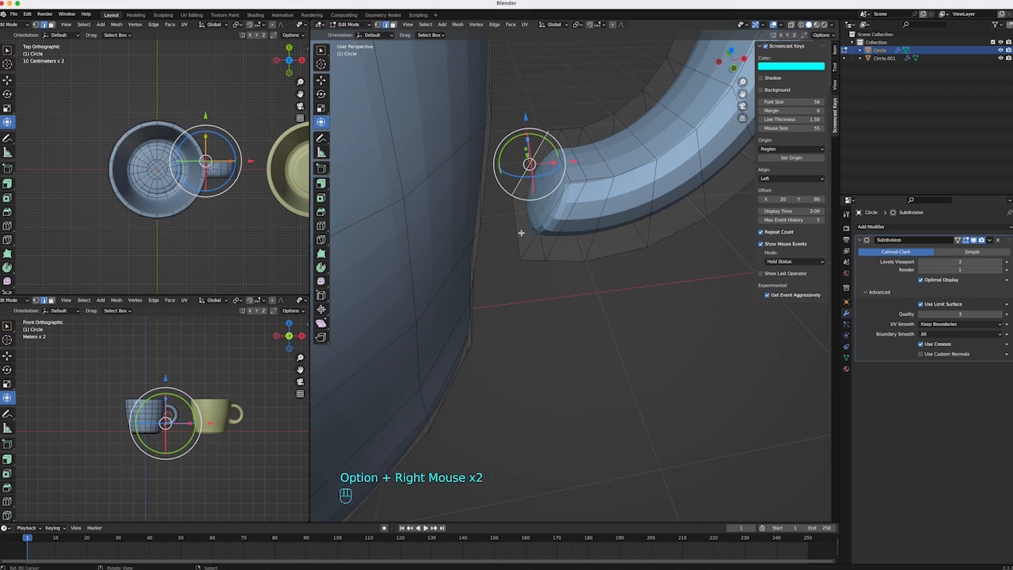
right_click(520, 228)
middle_drag(519, 247, 508, 246)
click(321, 53)
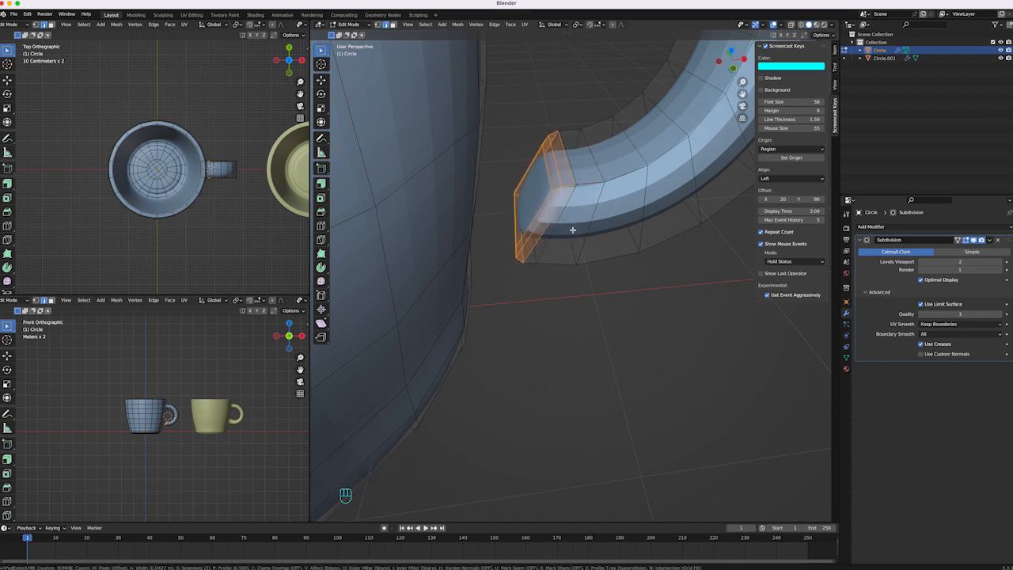
key(Return)
key(Tab)
middle_drag(572, 230, 578, 253)
ctrl+middle_drag(577, 253, 546, 270)
middle_drag(546, 270, 571, 278)
middle_drag(571, 279, 672, 230)
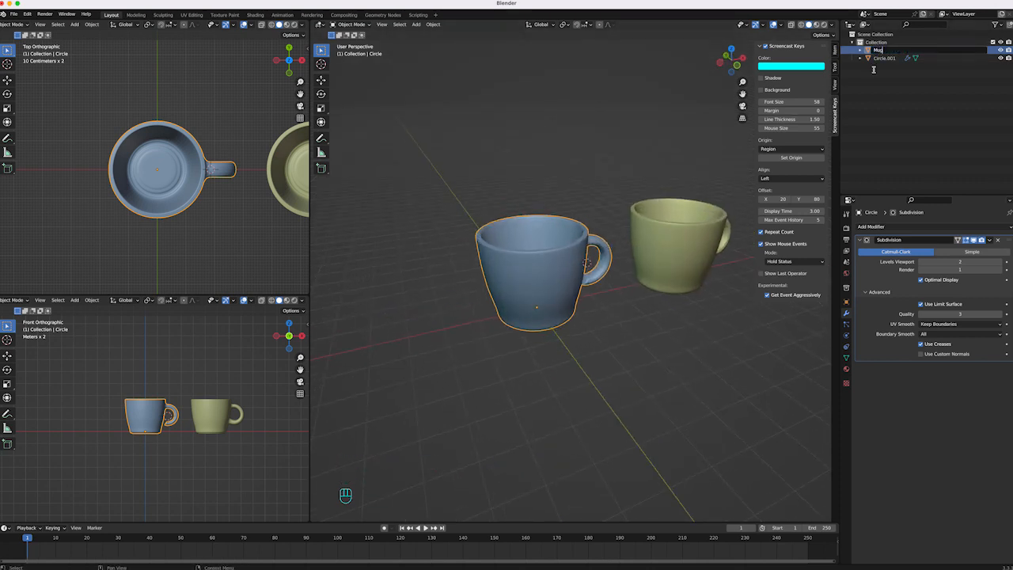
Step: Rename the original cup Mug_01 and its copy Mug_02
text(01)
key(Return)
double_click(884, 50)
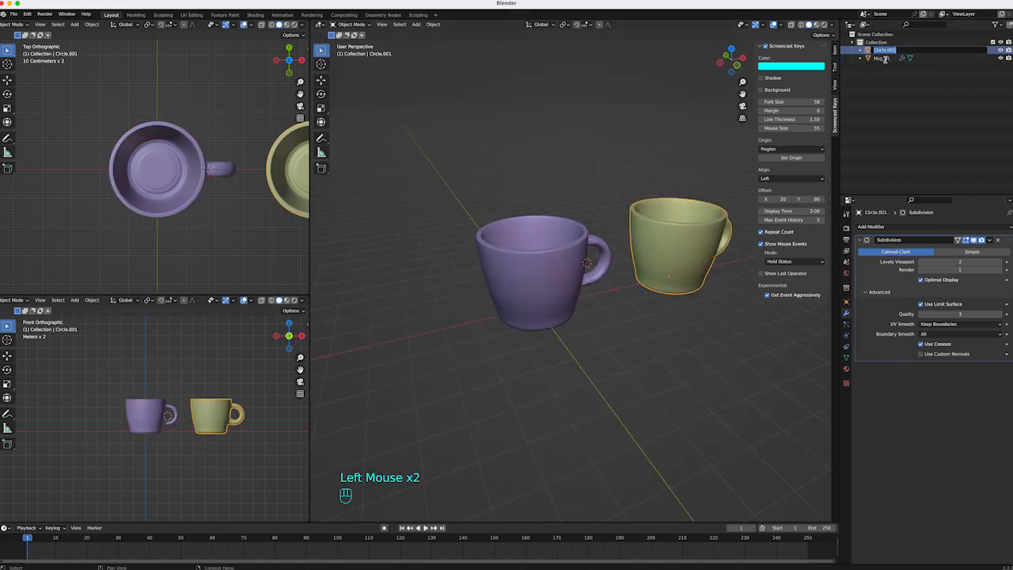
text(Mug_02)
key(Return)
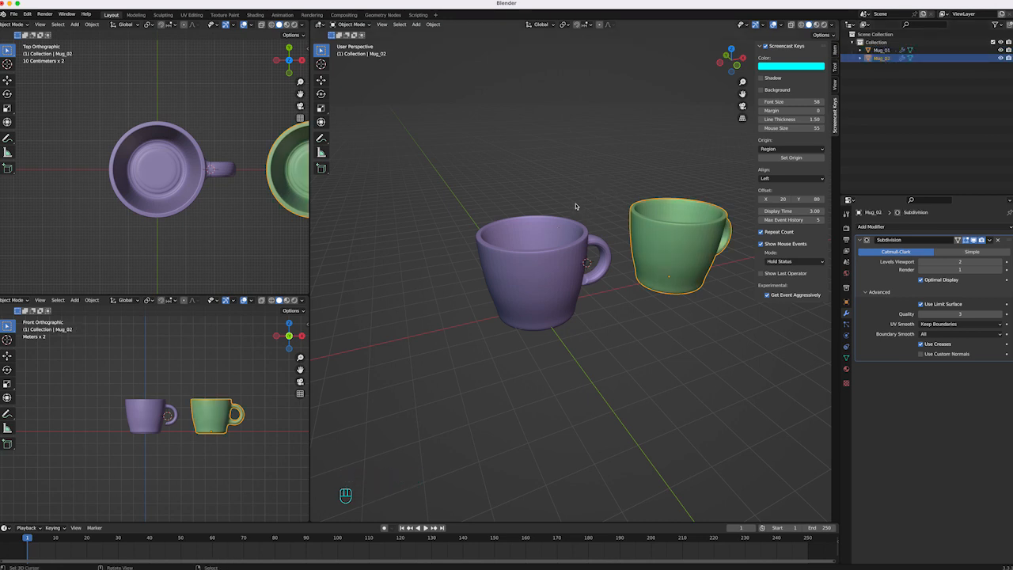
Step: Move Mug_02 farther away from Mug_01 along the X axis
middle_drag(576, 207, 535, 230)
right_click(536, 269)
shift+middle_drag(536, 269, 540, 270)
shift+middle_drag(540, 270, 448, 272)
right_click(625, 265)
key(g)
middle_click(647, 267)
click(651, 267)
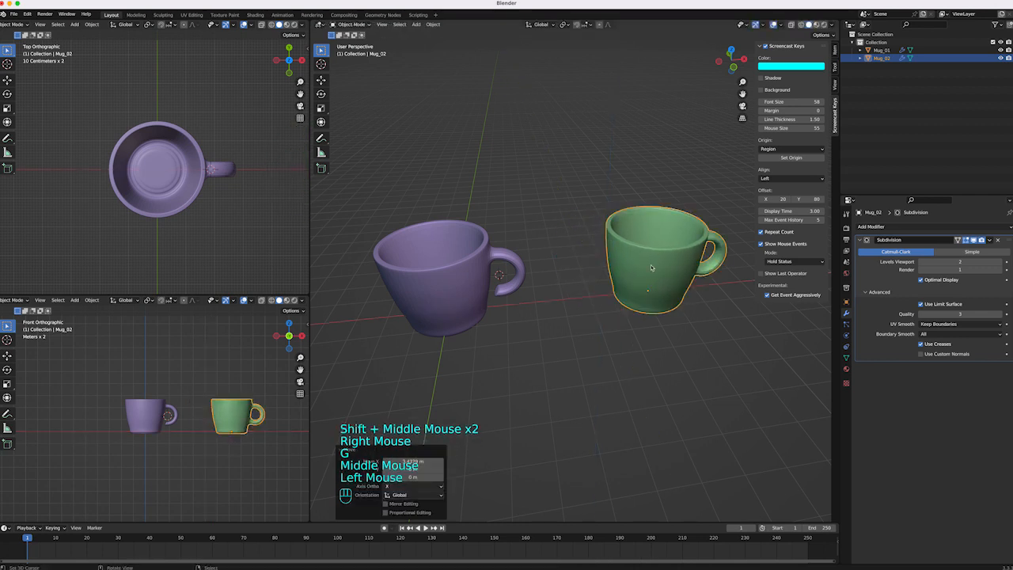
Step: Duplicate the bottom section of Mug_01 in place, separate it into its own object and leave Edit Mode
shift+middle_drag(651, 268, 720, 221)
right_click(540, 249)
key(Tab)
middle_drag(541, 249, 528, 194)
ctrl+middle_drag(529, 193, 511, 225)
shift+middle_drag(510, 225, 530, 194)
middle_drag(530, 194, 572, 254)
key(KP_5)
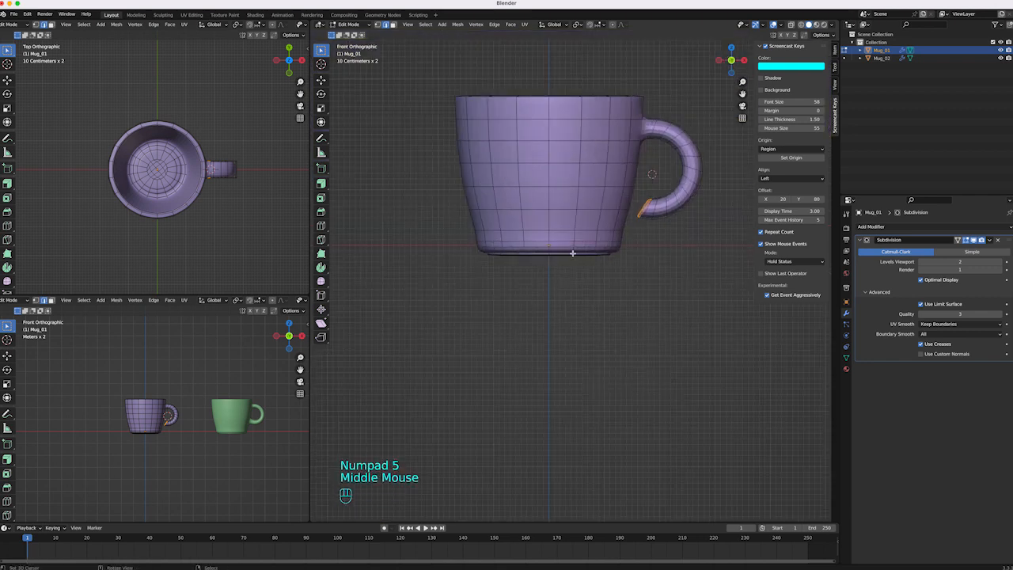
click(507, 254)
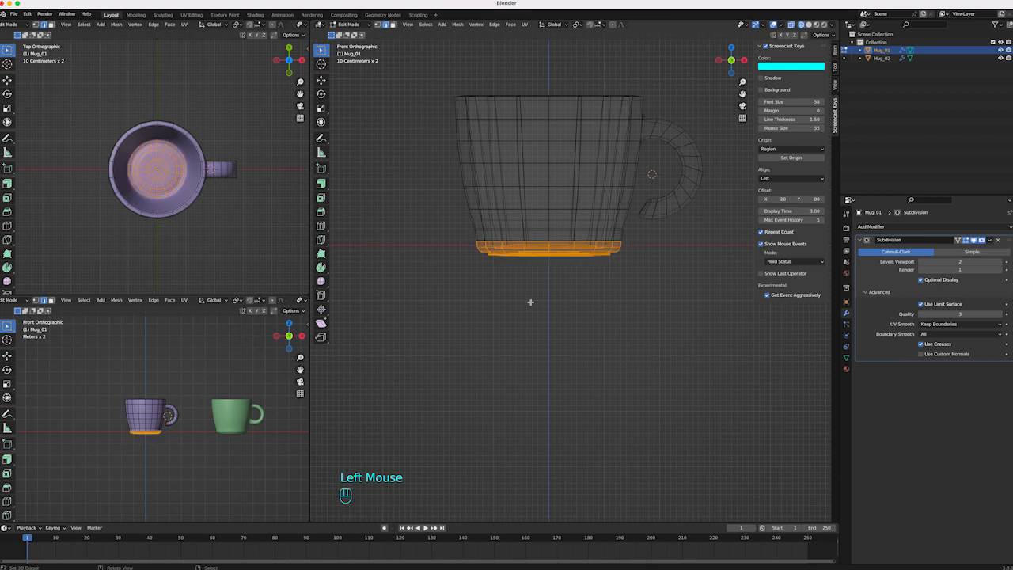
middle_drag(604, 249, 598, 254)
key(shift+d)
key(Escape)
click(613, 272)
key(Tab)
click(651, 264)
mouse_move(651, 263)
alt+middle_down()
mouse_move(591, 249)
mouse_move(568, 254)
alt+middle_up()
key(g)
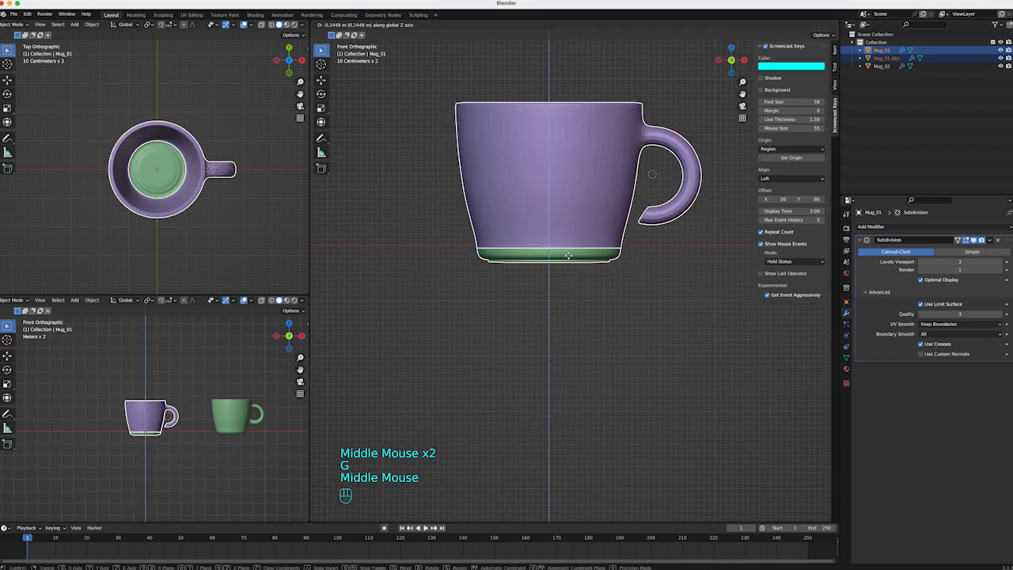
key(Escape)
Step: Select the separated base object Mug_01.001 and move it down along Z below the mug
right_click(580, 261)
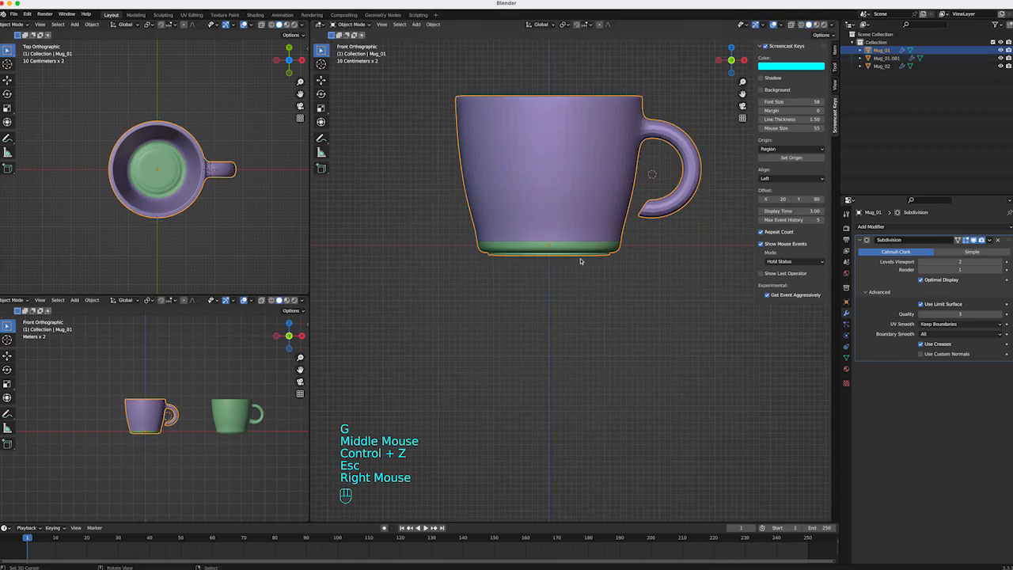
click(893, 60)
key(Tab)
middle_drag(567, 273, 589, 251)
key(Tab)
key(g)
middle_click(591, 261)
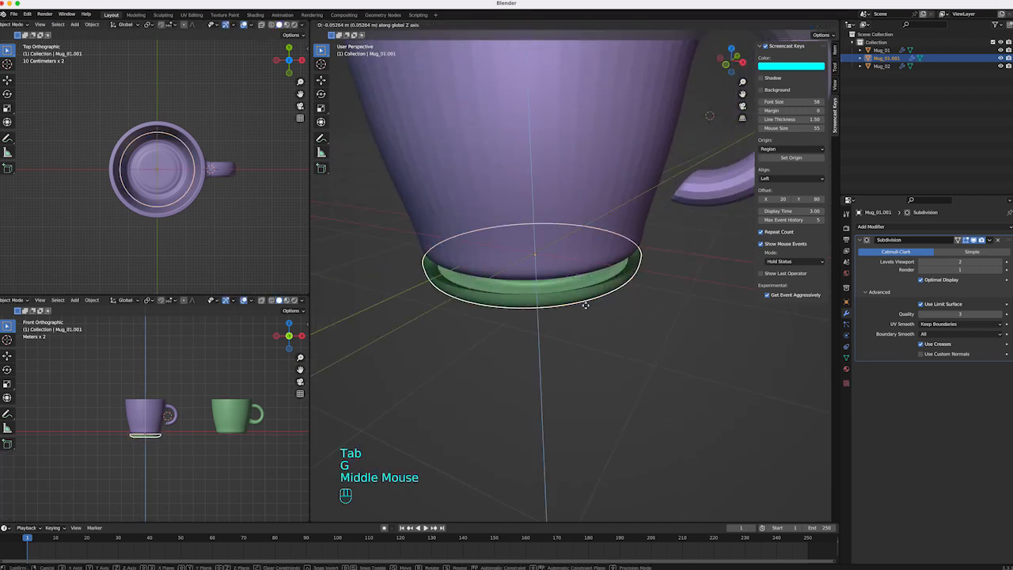
click(633, 321)
Step: In Edit Mode, select the linked inner piece of Mug_01.001 and raise it along Z above the outer base piece
middle_drag(633, 320, 572, 332)
right_click(568, 316)
key(Tab)
right_click(573, 317)
ctrl+middle_drag(572, 331, 552, 319)
key(l)
alt+middle_click(566, 311)
key(g)
middle_click(537, 319)
click(540, 312)
key(g)
middle_click(573, 279)
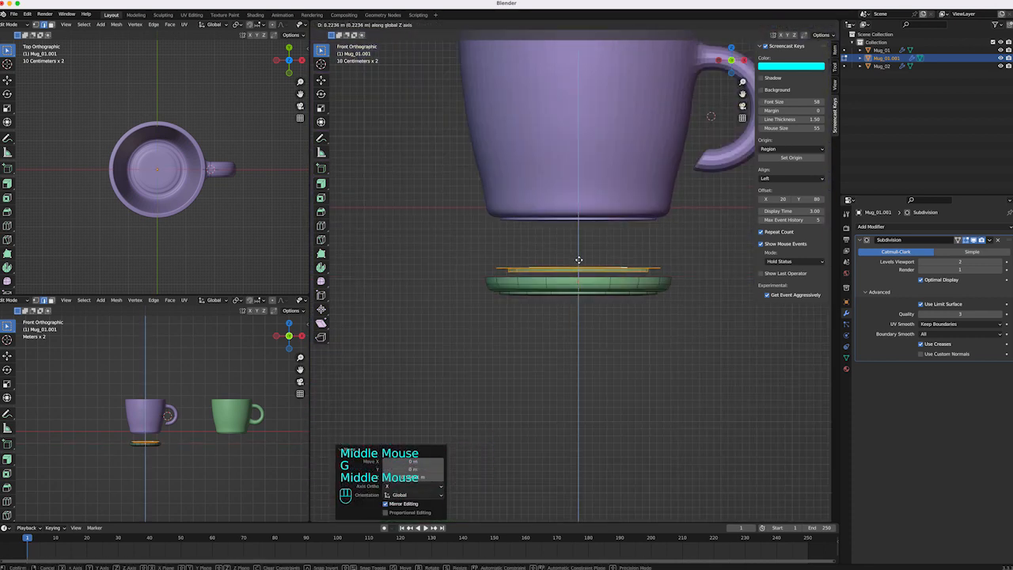
click(578, 260)
Step: Delete the raised inner piece and leave Edit Mode to check the remaining base
mouse_move(578, 259)
middle_down()
mouse_move(570, 281)
mouse_move(604, 198)
mouse_move(602, 247)
mouse_move(591, 261)
middle_up()
key(x)
click(568, 276)
key(Tab)
Step: In Edit Mode, extrude the outer edge loop of Mug_01.001 and scale it outward by about 2.05 to widen the saucer
key(Tab)
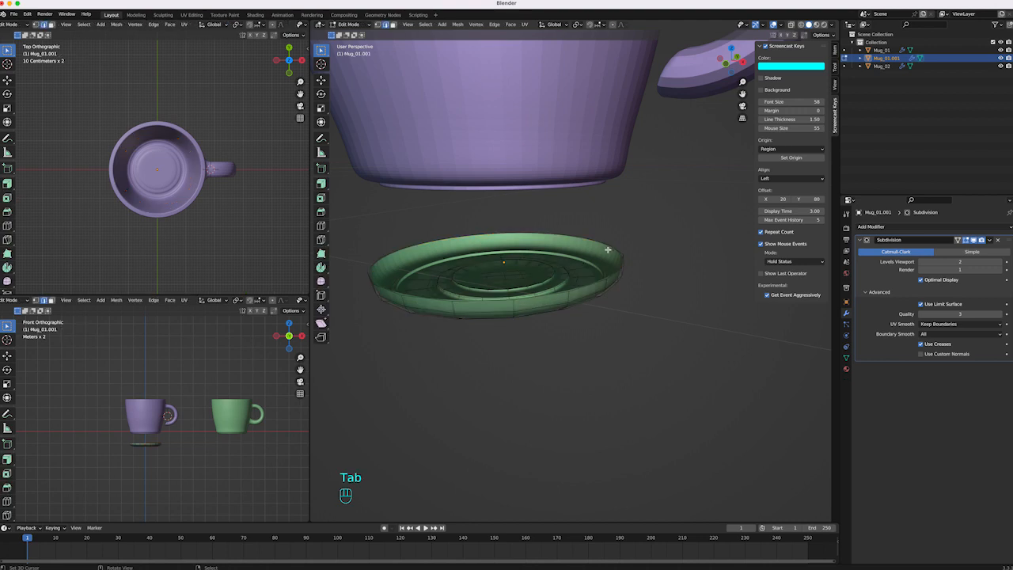
key(Escape)
key(s)
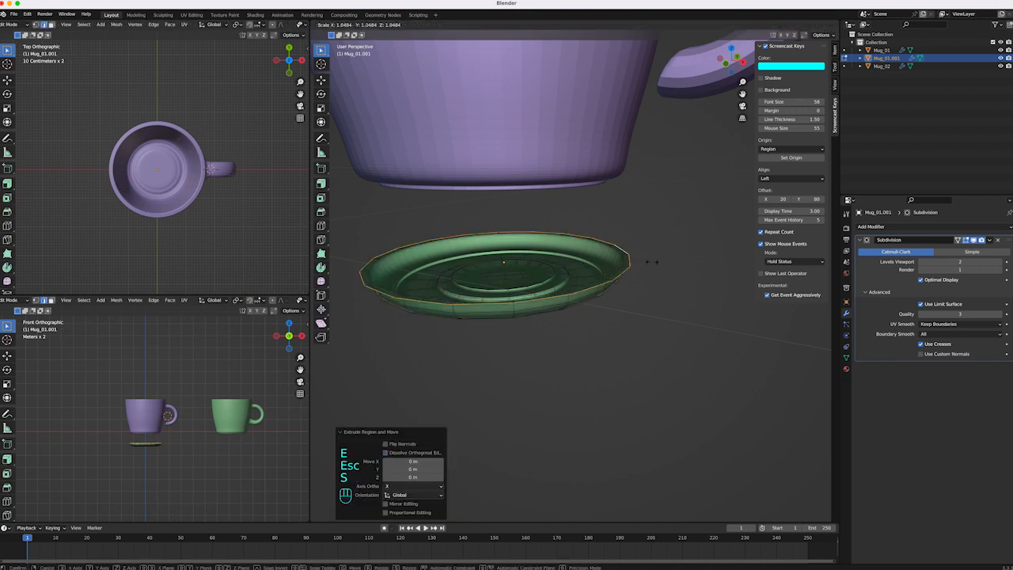
click(708, 284)
alt+middle_drag(707, 284, 724, 276)
middle_drag(634, 245, 610, 287)
middle_drag(610, 287, 610, 287)
Step: Extrude the saucer's outer edge loop again and raise it along Z to form a shallow lip
key(e)
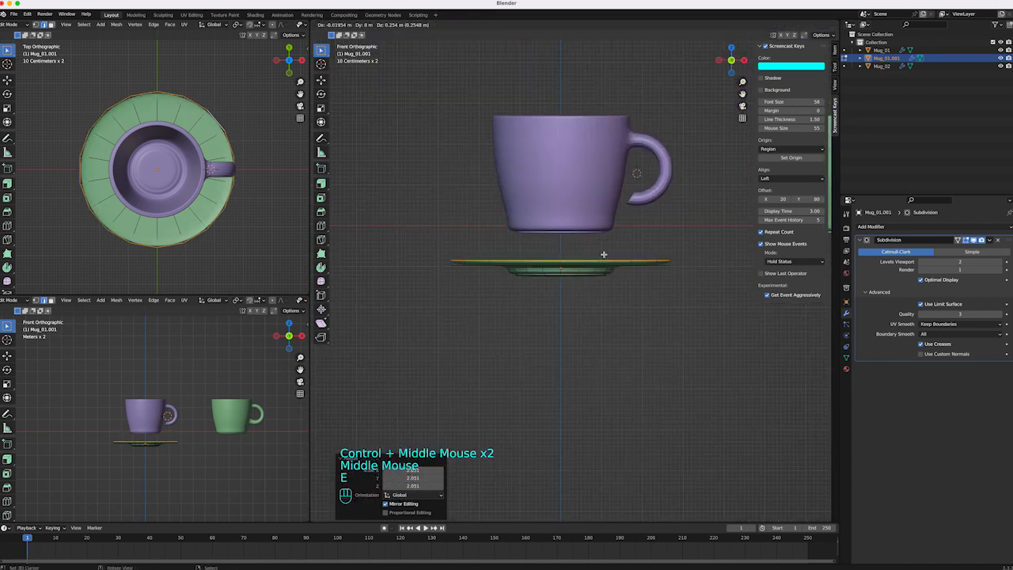
key(Escape)
key(g)
middle_click(582, 254)
click(581, 248)
middle_drag(582, 247, 607, 276)
Step: Examine the saucer's shape in both Object Mode and Edit Mode from different angles
key(Tab)
key(Tab)
key(Tab)
key(Tab)
key(Tab)
key(Tab)
key(Escape)
key(Tab)
right_click(667, 250)
middle_drag(667, 251, 595, 278)
right_click(626, 269)
key(Tab)
key(Tab)
key(Tab)
key(Tab)
key(Tab)
Step: With Subdivision display off, extrude the whole saucer mesh along its normals by 0.137 m, then restore Subdivision and leave Edit Mode
key(a)
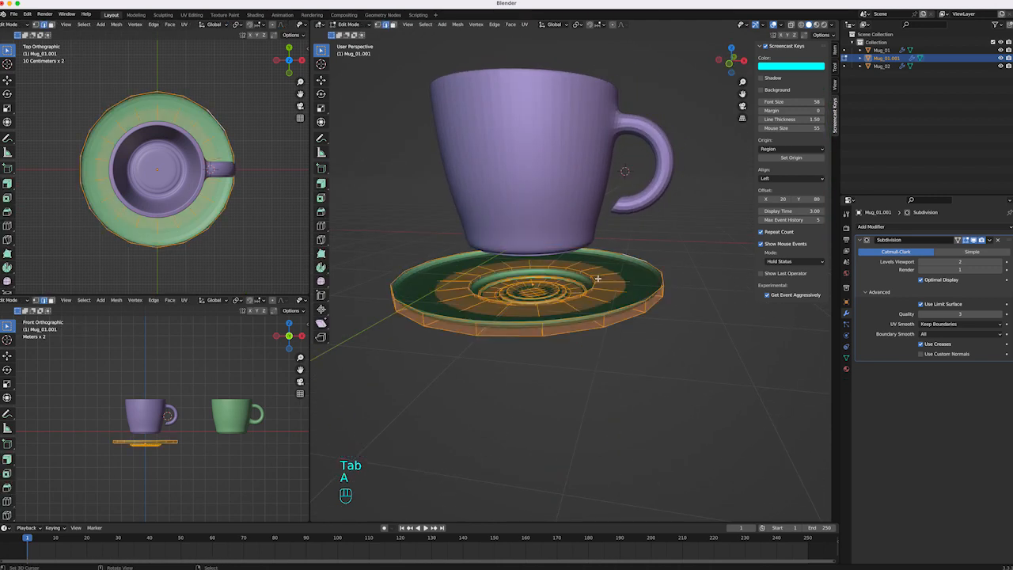
click(973, 240)
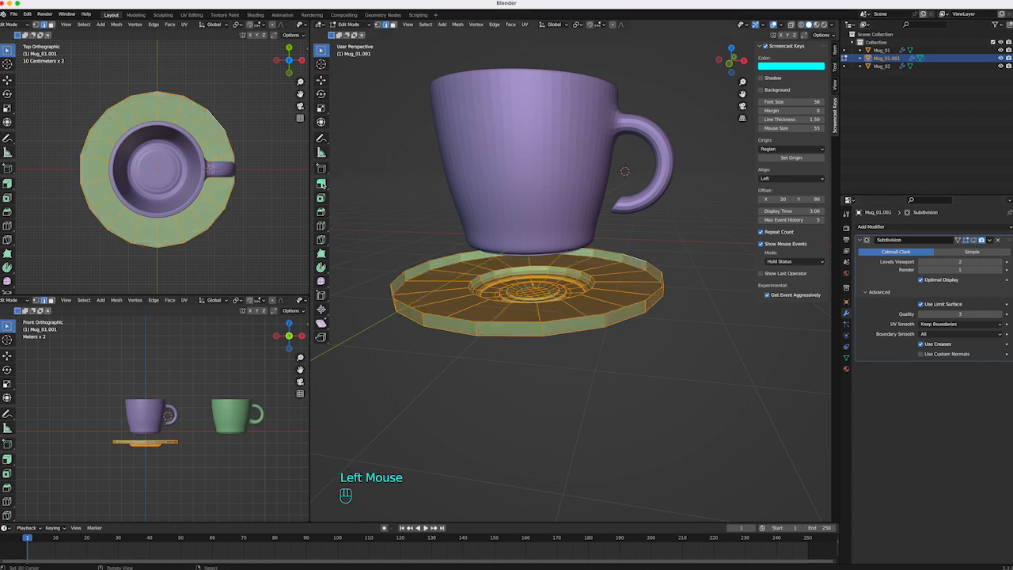
drag(535, 325, 541, 326)
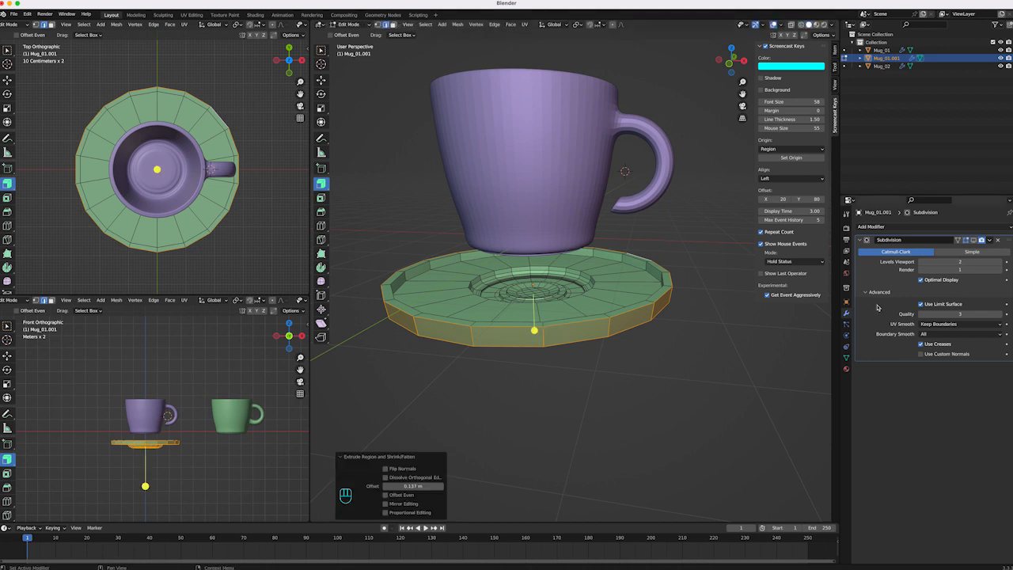
click(973, 240)
middle_drag(624, 317, 595, 303)
key(Tab)
Step: Raise the saucer Mug_01.001 along Z by about 1.79 m so it sits directly under Mug_01
right_click(626, 309)
right_click(596, 242)
mouse_move(595, 304)
ctrl+middle_down()
mouse_move(585, 312)
mouse_move(589, 297)
ctrl+middle_up()
key(g)
middle_click(590, 276)
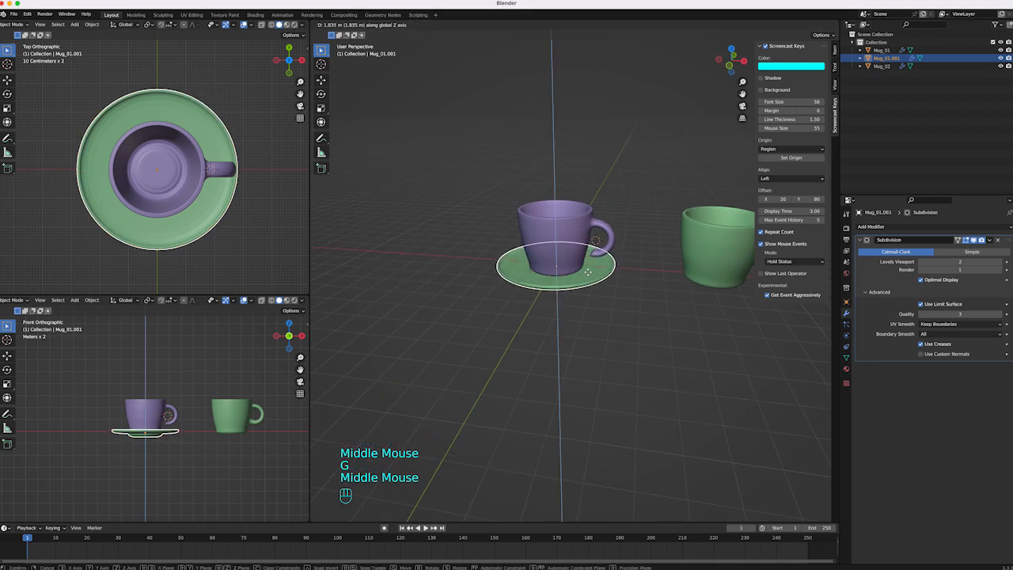
click(588, 272)
Step: Hide the main viewport's sidebar and adjust an option in its shading settings
key(n)
key(n)
key(n)
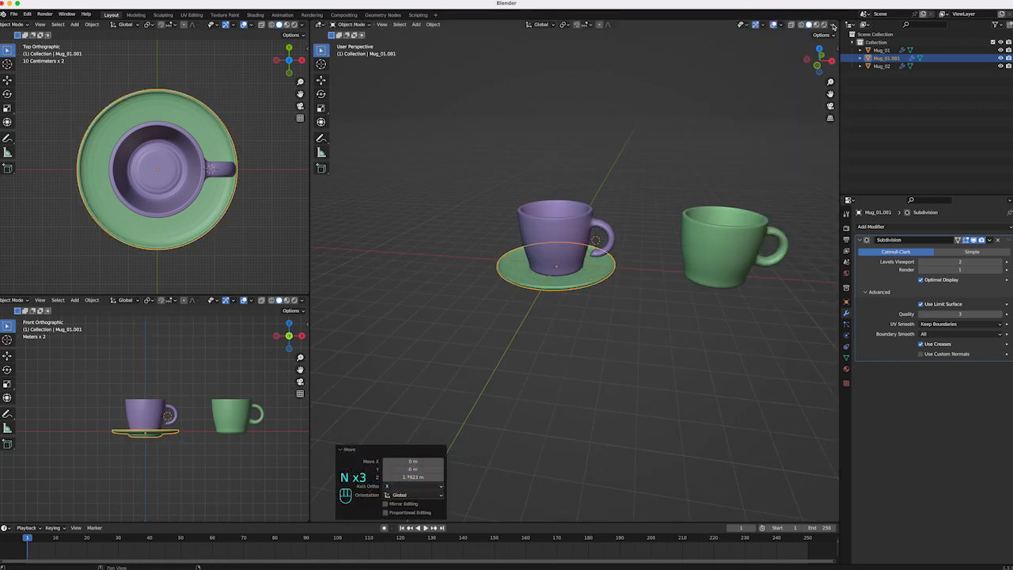
click(831, 24)
click(786, 186)
middle_drag(679, 255, 643, 277)
shift+middle_drag(635, 278, 551, 244)
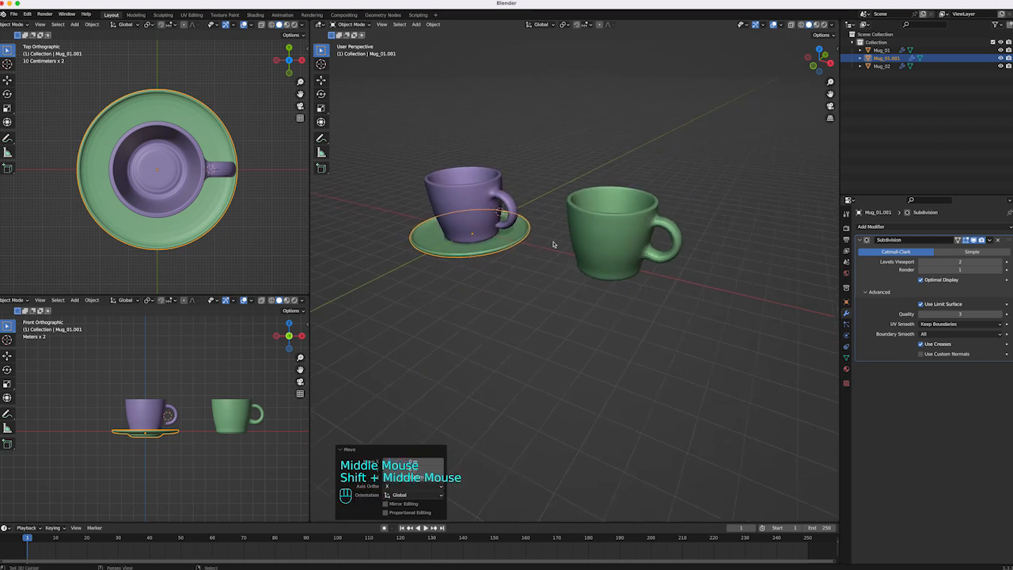
right_click(633, 232)
mouse_move(633, 233)
middle_down()
mouse_move(660, 212)
mouse_move(601, 238)
middle_up()
key(s)
middle_click(658, 222)
key(Escape)
Step: Duplicate the saucer Mug_01.001 and move the copy along X until it sits under Mug_02
right_click(523, 247)
middle_drag(524, 247, 534, 253)
key(shift+d)
shift+middle_click(594, 267)
key(Escape)
key(g)
middle_click(601, 270)
click(744, 301)
ctrl+middle_drag(237, 190, 175, 216)
Step: Select Mug_02, pick its top rim in wireframe Edit Mode and extrude it upward to make the mug taller, then leave Edit Mode
right_click(625, 261)
right_click(490, 223)
middle_drag(490, 224, 565, 265)
middle_drag(550, 231, 603, 231)
right_click(606, 206)
mouse_move(625, 215)
middle_down()
mouse_move(561, 241)
mouse_move(605, 271)
mouse_move(622, 198)
mouse_move(593, 237)
mouse_move(512, 219)
mouse_move(535, 215)
middle_up()
right_click(584, 249)
key(Tab)
key(z)
click(512, 219)
alt+click(610, 229)
middle_drag(610, 229, 559, 212)
mouse_move(540, 182)
mouse_down()
mouse_move(543, 150)
mouse_move(543, 167)
mouse_up()
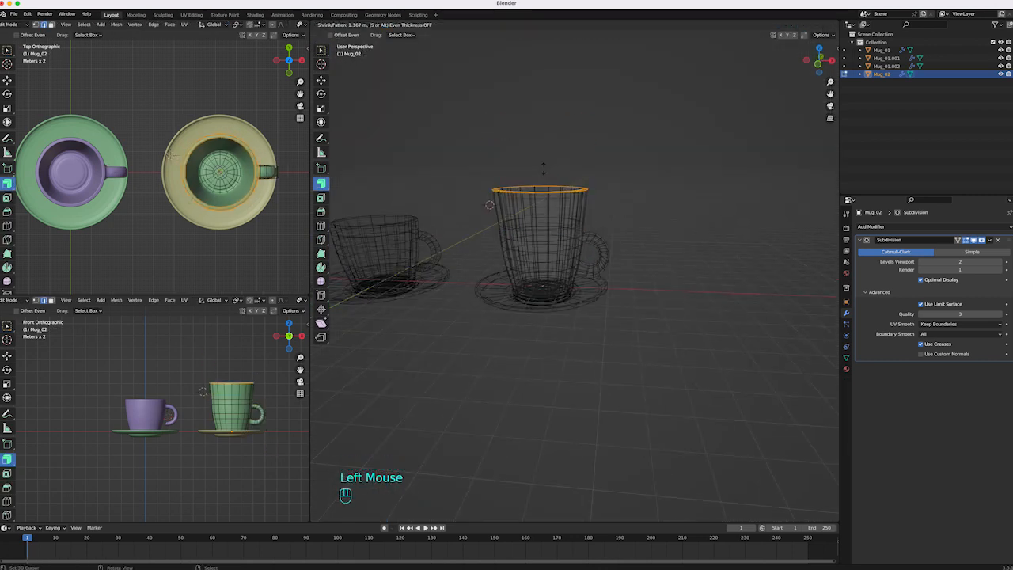
key(Tab)
middle_drag(554, 190, 567, 212)
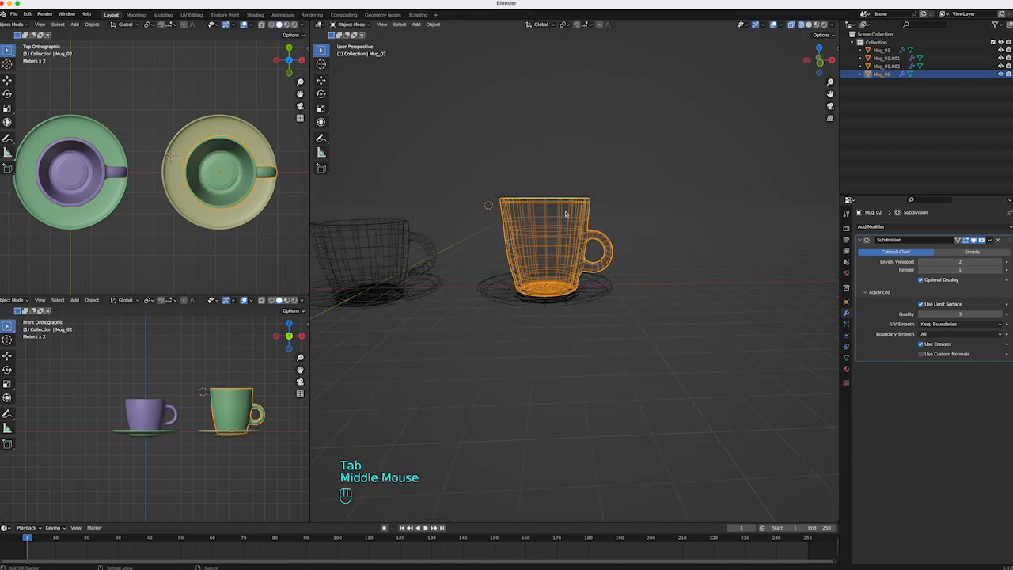
Step: In Edit Mode, add a single loop cut around Mug_02 just below its raised rim
click(610, 215)
mouse_move(610, 215)
middle_down()
mouse_move(590, 209)
mouse_move(591, 197)
mouse_move(526, 221)
mouse_move(506, 159)
middle_up()
key(Tab)
click(585, 207)
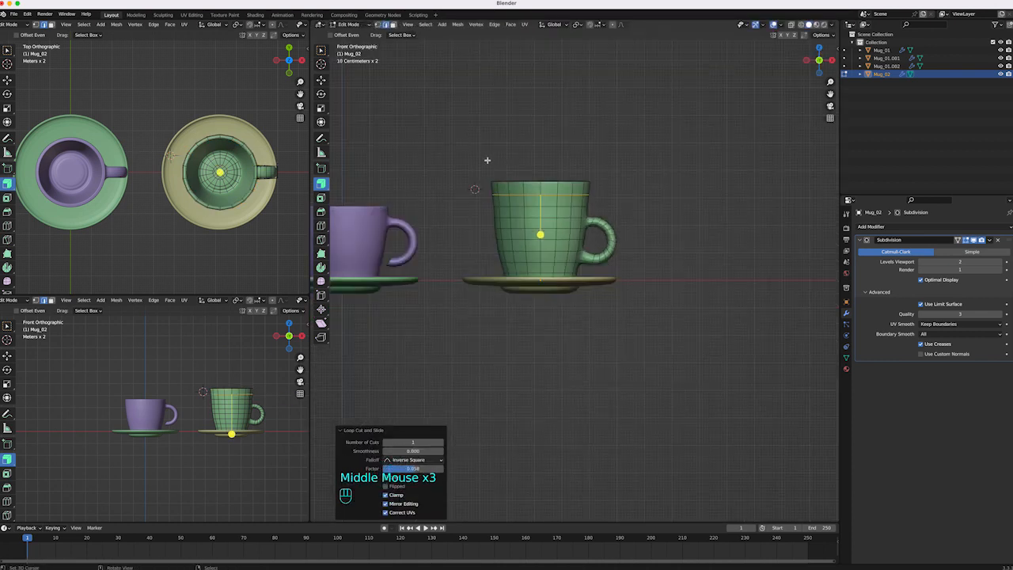
Step: Box-select Mug_02's top rim in wireframe, scale it inward to about 0.95, leave Edit Mode and return to solid shading
click(441, 163)
drag(462, 157, 604, 186)
key(s)
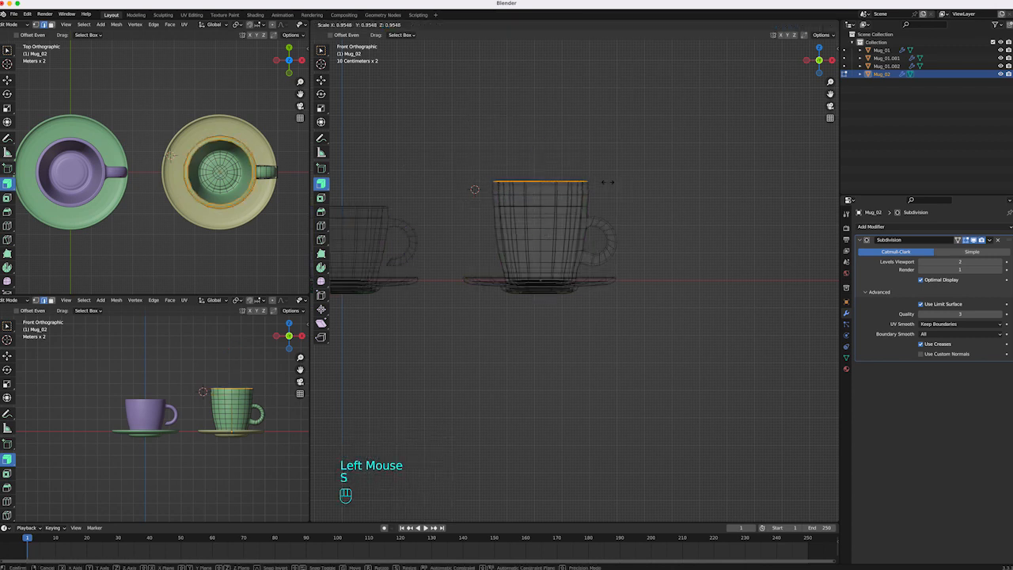
click(608, 185)
key(Tab)
middle_drag(607, 185, 538, 198)
key(z)
right_click(607, 206)
middle_drag(607, 207, 592, 171)
ctrl+middle_drag(550, 204, 562, 163)
middle_drag(562, 162, 538, 238)
right_click(455, 279)
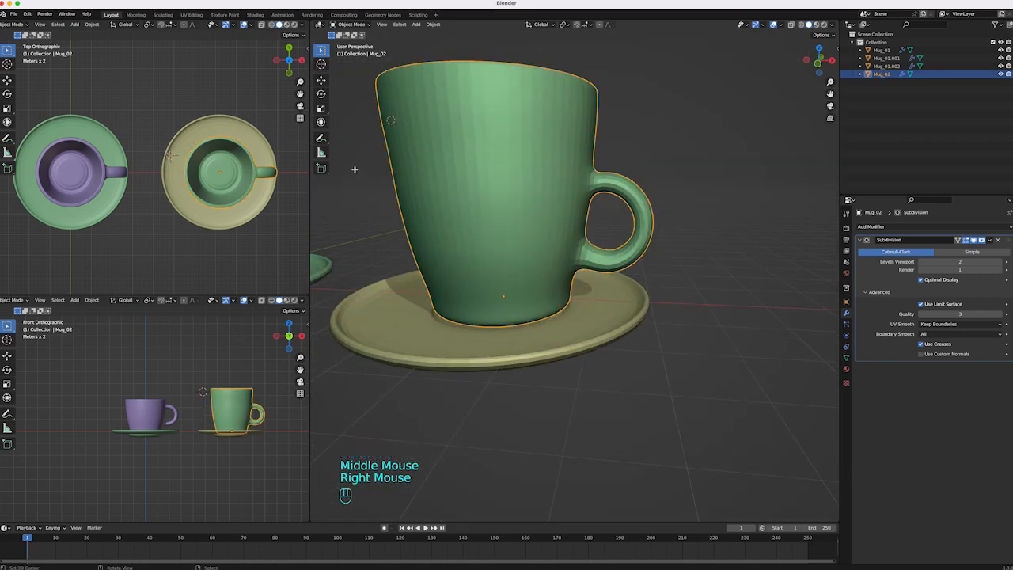
Step: Apply Push/Pull to the entire Mug_02 mesh and leave Edit Mode
key(Tab)
key(a)
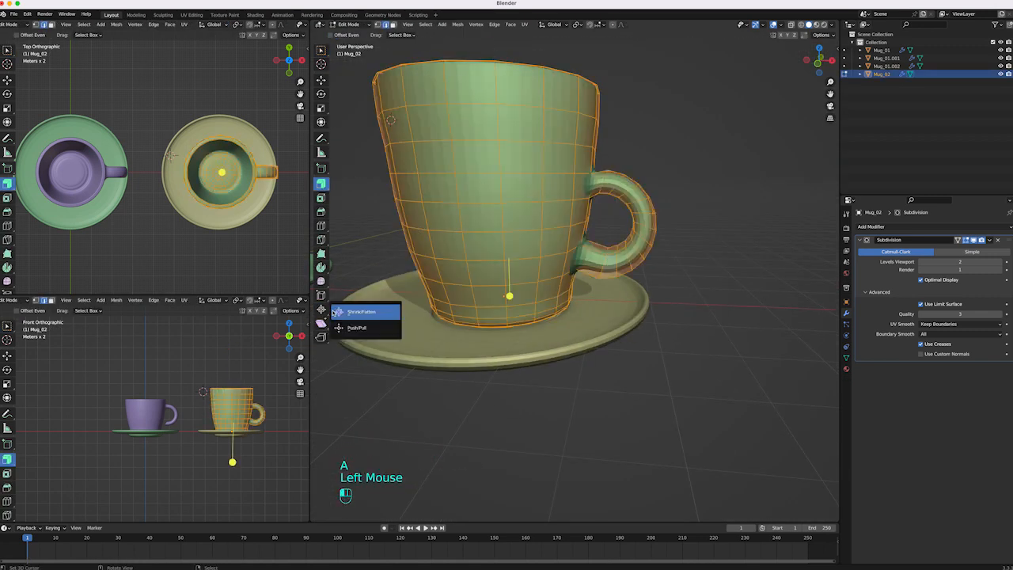
click(352, 328)
click(467, 246)
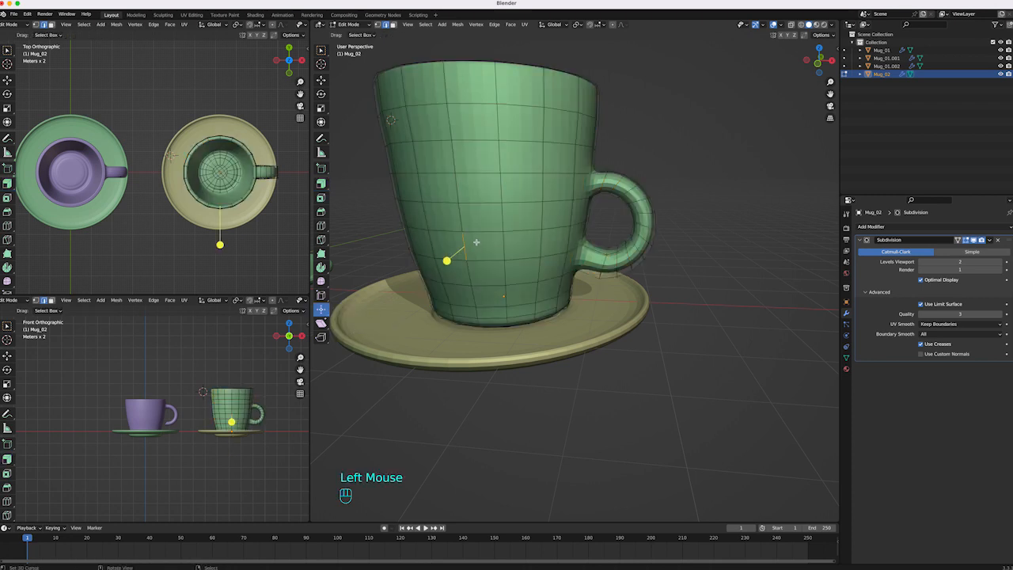
key(a)
drag(509, 294, 522, 300)
key(Tab)
Step: Select the edge loop just below Mug_02's rim in Edit Mode and scale it inward to about 0.98
middle_drag(572, 226, 553, 273)
ctrl+middle_drag(542, 245, 525, 275)
key(Tab)
ctrl+middle_drag(535, 221, 583, 194)
right_click(485, 190)
alt+right_click(500, 193)
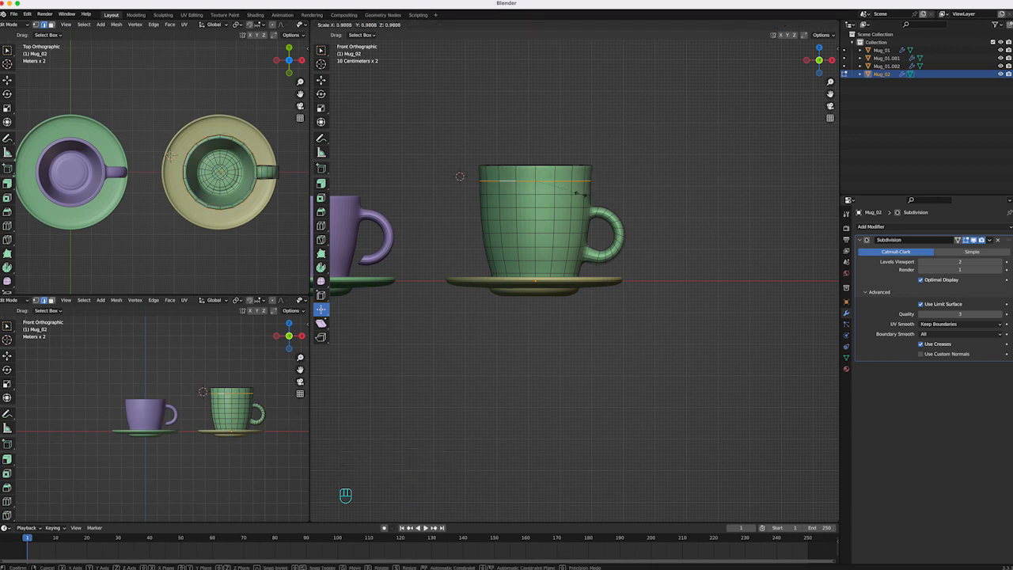
key(Return)
Step: Scale the next two lower edge loops of Mug_02 outward by about 1.015 and 1.013, then leave Edit Mode
alt+right_click(584, 194)
key(s)
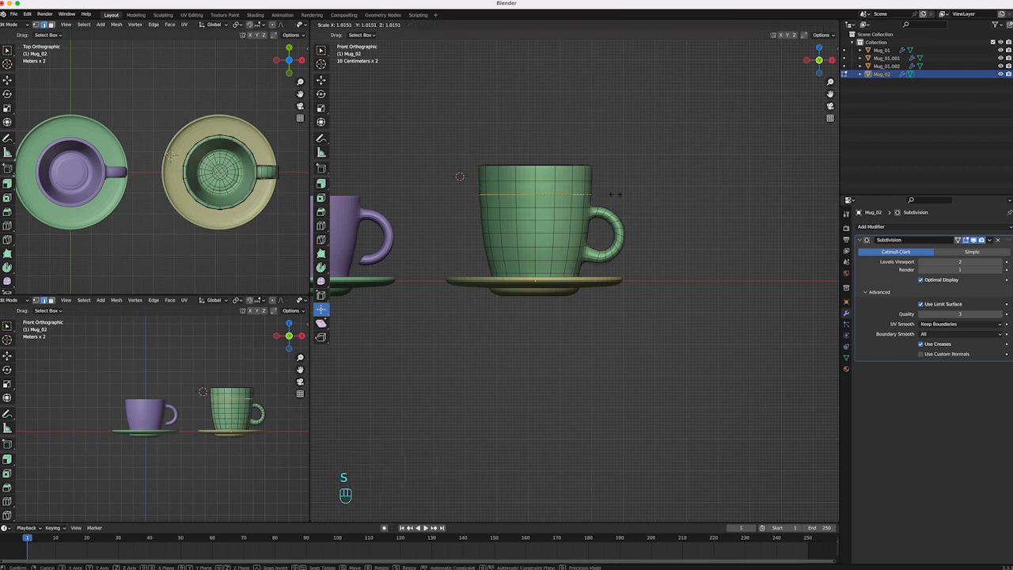
key(Return)
alt+right_click(582, 209)
right_click(589, 208)
alt+right_click(595, 207)
key(s)
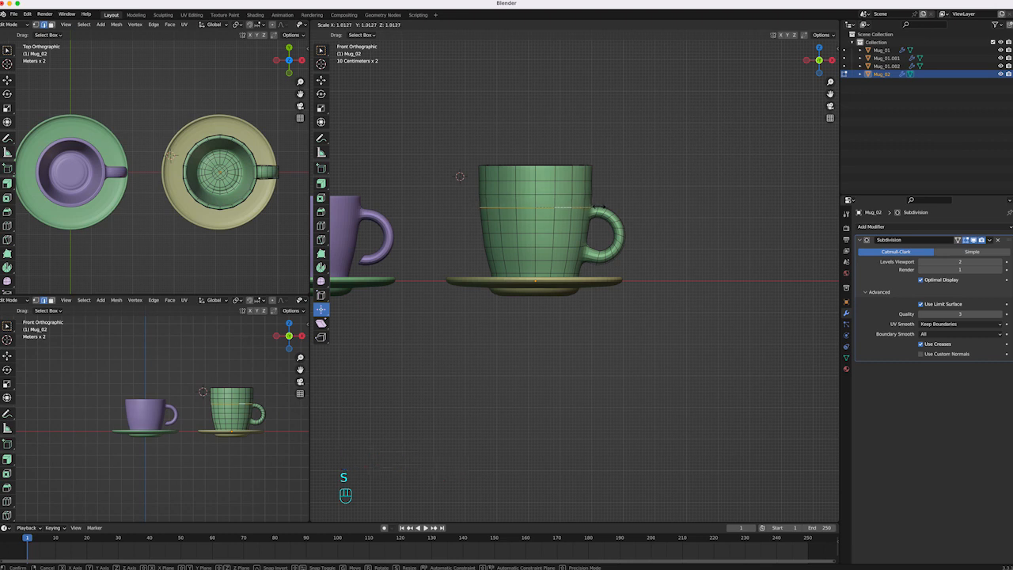
key(Return)
key(Tab)
middle_drag(616, 192, 540, 269)
ctrl+middle_drag(540, 269, 594, 292)
Step: Enlarge the whole mesh of the copied saucer Mug_01.002 to about 1.25 in Edit Mode
right_click(594, 292)
key(s)
key(Escape)
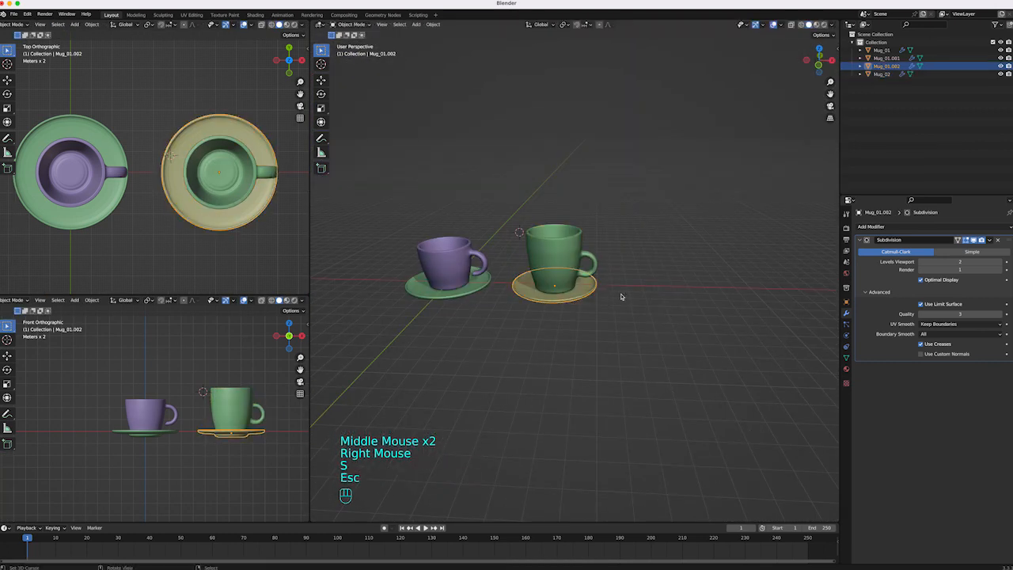
key(Tab)
key(s)
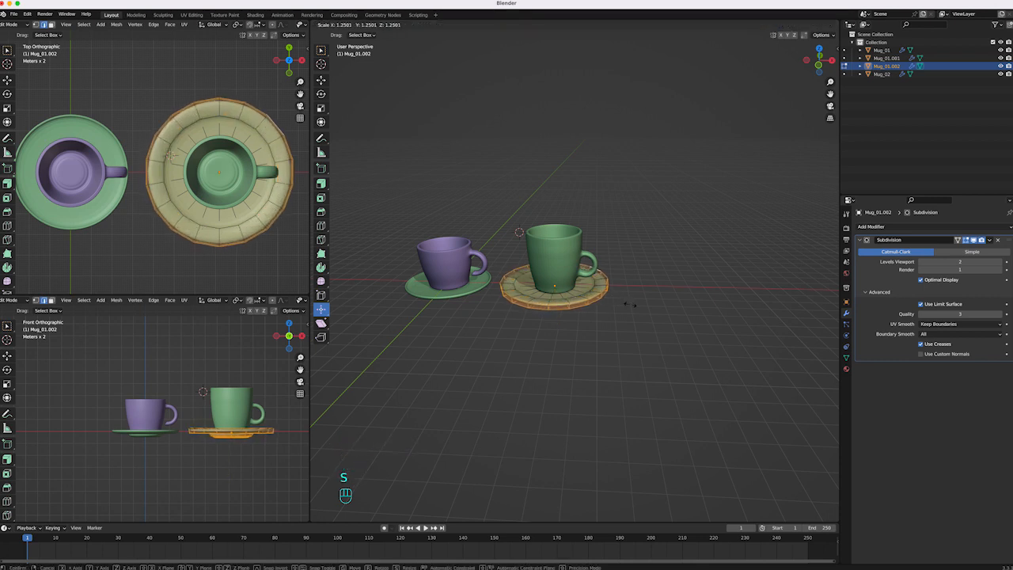
key(Return)
key(Tab)
Step: Examine the proportions of the two mugs and their saucers from several angles
right_click(635, 278)
ctrl+middle_drag(634, 279, 589, 228)
middle_drag(589, 228, 538, 276)
middle_drag(504, 236, 556, 230)
shift+middle_drag(556, 269, 545, 244)
middle_drag(546, 244, 522, 290)
ctrl+middle_drag(522, 290, 574, 211)
middle_drag(636, 241, 662, 244)
ctrl+middle_drag(662, 245, 625, 221)
middle_drag(625, 222, 661, 297)
Step: Select Mug_02, box-select its handle in wireframe Edit Mode and delete the selected geometry
right_click(598, 210)
key(Tab)
drag(667, 301, 595, 186)
key(z)
click(567, 215)
drag(662, 293, 589, 184)
key(x)
click(616, 216)
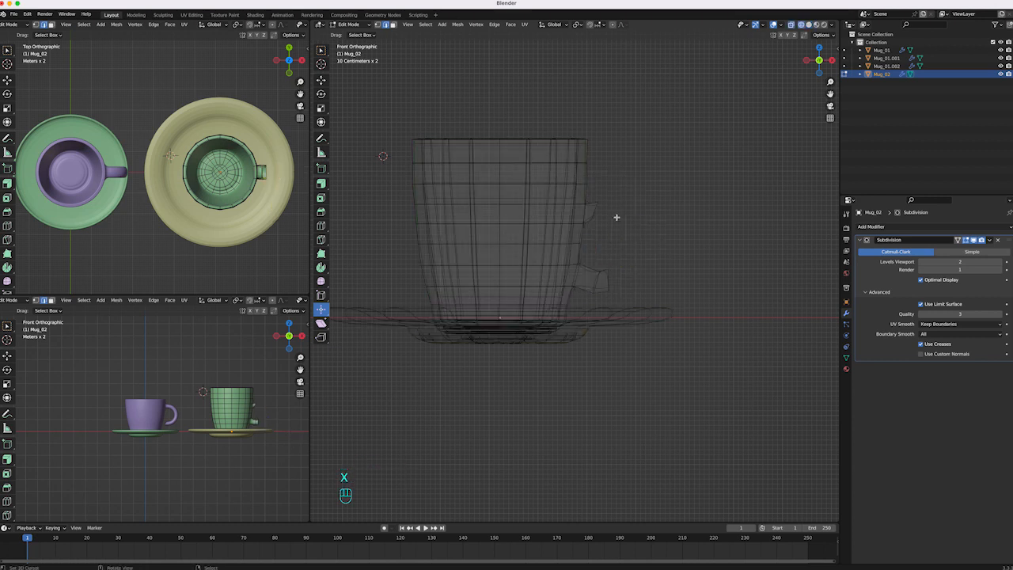
Step: Delete the remaining lower handle stub on Mug_02 in wireframe Edit Mode and return to solid shading
drag(590, 267, 589, 266)
key(x)
click(607, 289)
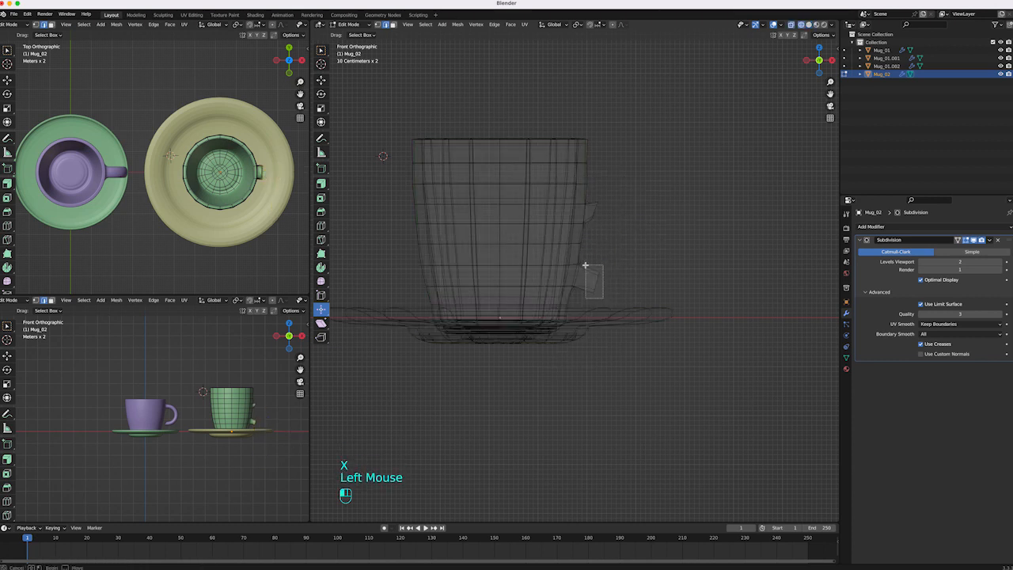
mouse_move(597, 285)
middle_down()
mouse_move(514, 281)
mouse_move(656, 246)
middle_up()
key(z)
click(643, 285)
Step: Select and delete the leftover handle faces around both attachment points on Mug_02's side wall
right_click(587, 271)
shift+right_click(579, 280)
shift+right_click(585, 290)
shift+right_click(590, 286)
shift+right_click(588, 283)
middle_drag(589, 283, 530, 313)
shift+right_click(585, 234)
middle_drag(585, 234, 601, 214)
shift+right_click(571, 214)
shift+right_click(583, 208)
key(x)
click(554, 220)
Step: Select the edge loop around Mug_02's upper handle opening in edge select mode
key(2)
right_click(590, 183)
alt+right_click(584, 207)
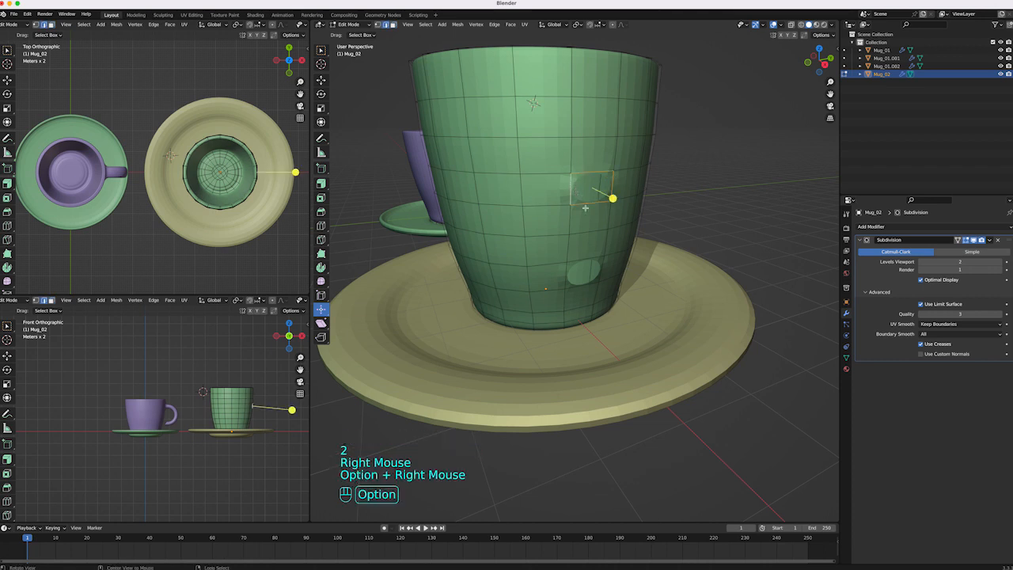
Step: Try to close the upper handle opening with the Fill operation
key(F3)
text(fill)
click(620, 243)
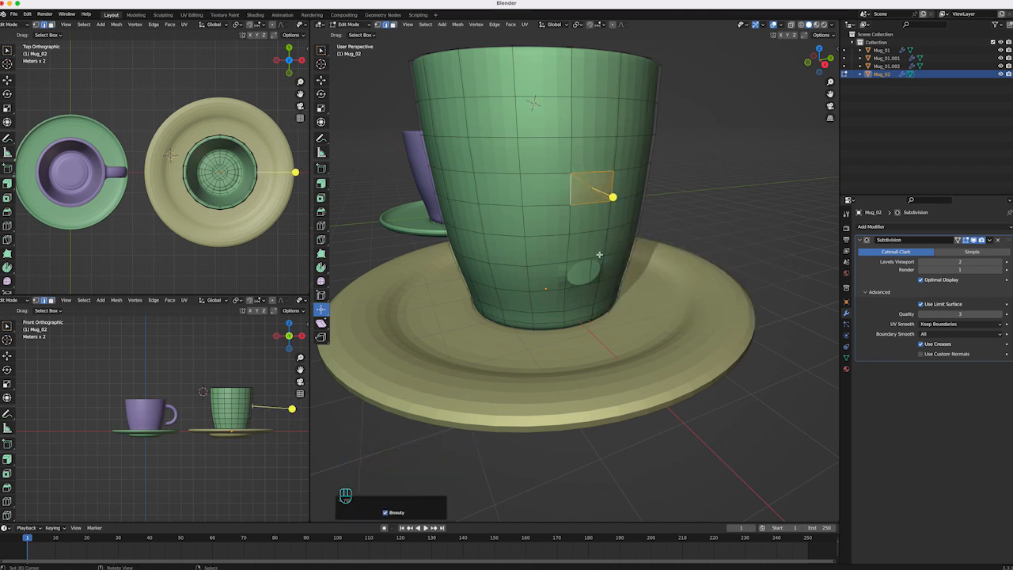
key(alt+z)
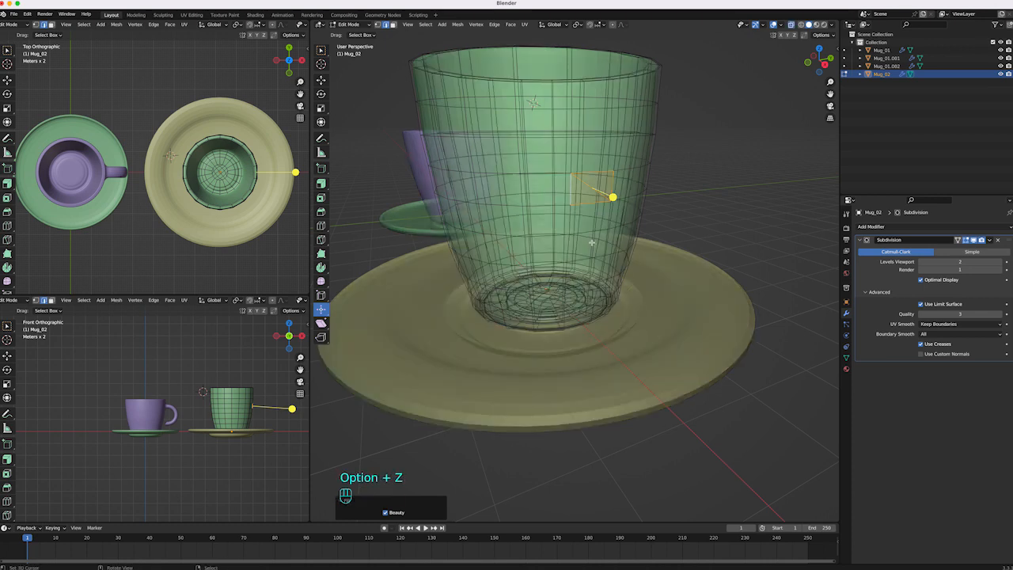
key(z)
click(640, 246)
click(791, 24)
key(ctrl+z)
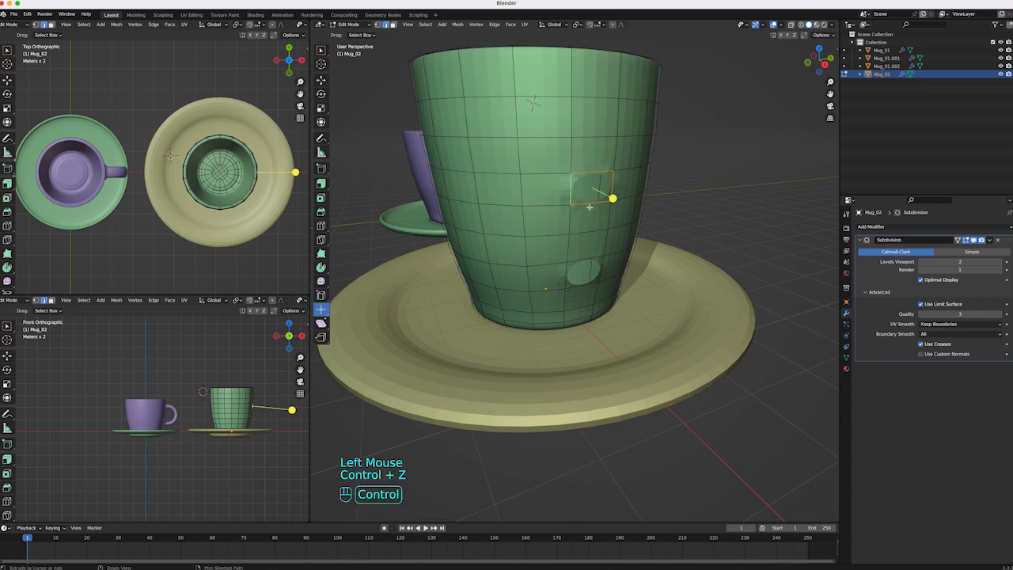
Step: Close the upper and lower handle openings in Mug_02's wall with Bridge Edge Loops
key(F3)
text(br)
click(618, 216)
right_click(584, 283)
shift+right_click(585, 277)
key(F3)
click(585, 262)
Step: Select the wall face at Mug_02's upper handle attachment point in face select mode
key(Tab)
middle_drag(583, 272, 608, 257)
key(Tab)
right_click(622, 98)
key(3)
right_click(601, 119)
Step: Try to delete the selected wall face at the upper handle attachment point
key(x)
click(602, 139)
middle_drag(604, 150, 585, 170)
shift+middle_drag(585, 170, 608, 165)
key(ctrl+z)
Step: Spin the upper wall face in Front view into a curved handle with 12 steps at about -185° around the Y axis
ctrl+middle_drag(607, 165, 603, 214)
alt+middle_drag(603, 213, 591, 197)
shift+middle_drag(591, 197, 616, 194)
click(321, 267)
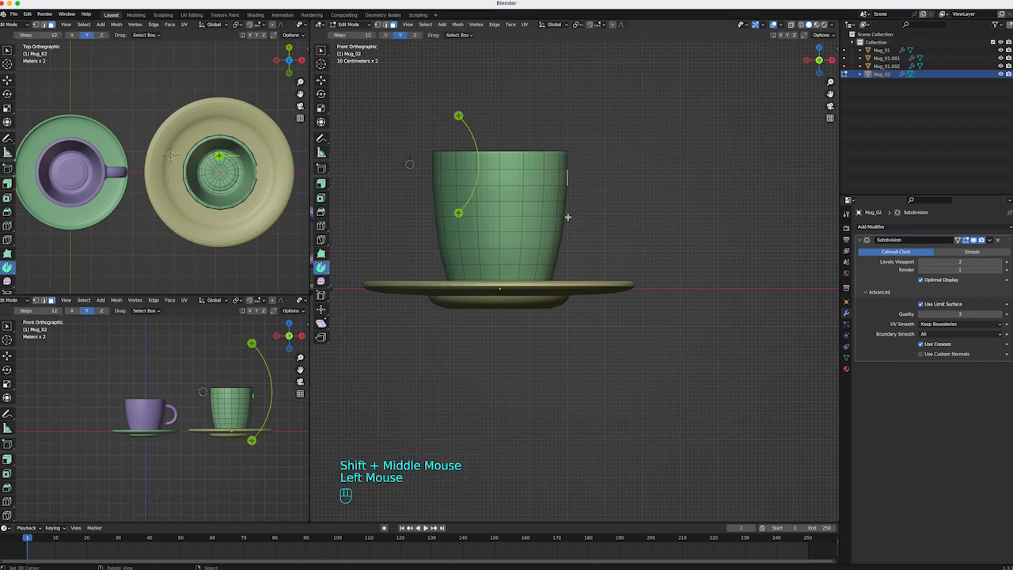
drag(615, 168, 648, 209)
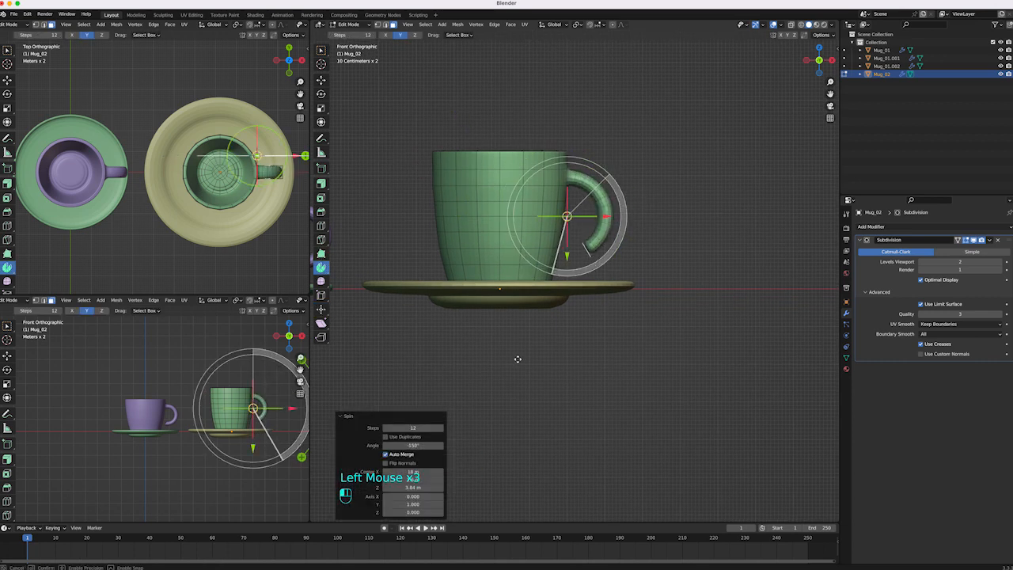
drag(424, 337, 425, 336)
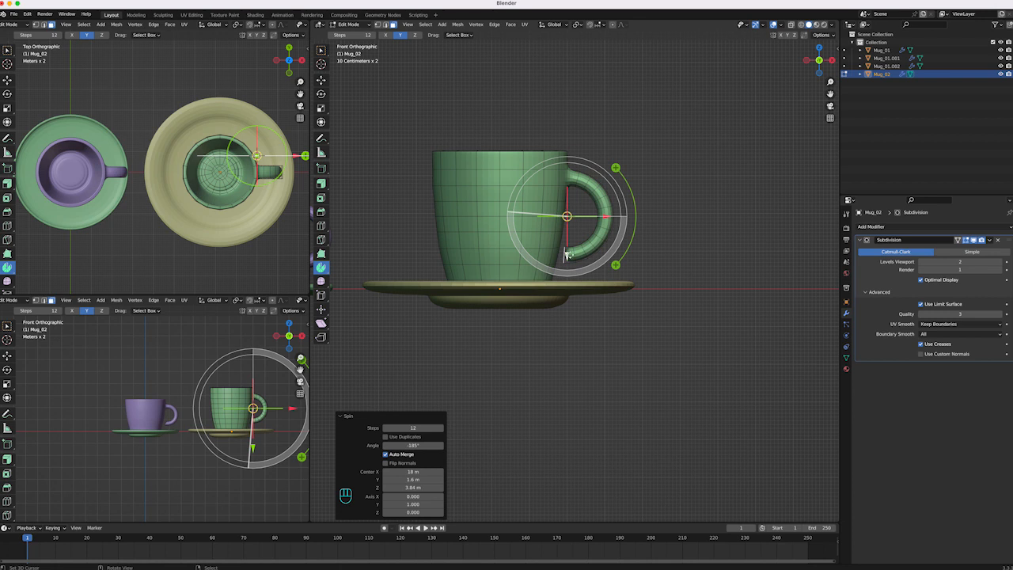
drag(618, 220, 607, 218)
Step: Delete the end face of the new handle's lower tip and the mug wall face opposite it
key(Tab)
ctrl+middle_drag(595, 250, 592, 198)
middle_drag(592, 198, 566, 231)
key(Tab)
shift+middle_drag(577, 250, 633, 239)
ctrl+middle_drag(629, 238, 614, 181)
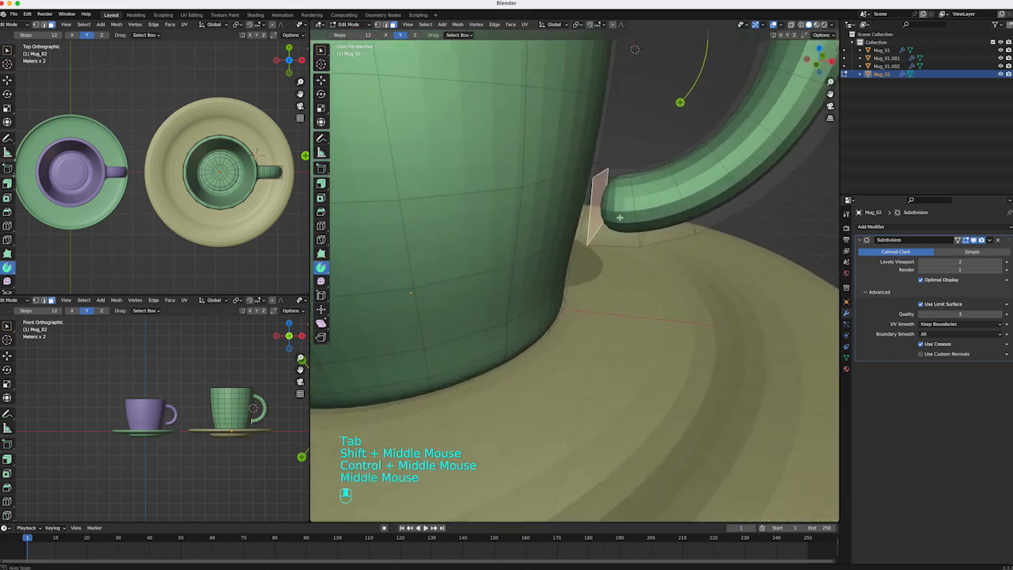
shift+right_click(613, 175)
shift+right_click(617, 238)
key(x)
click(615, 235)
middle_drag(606, 233, 579, 227)
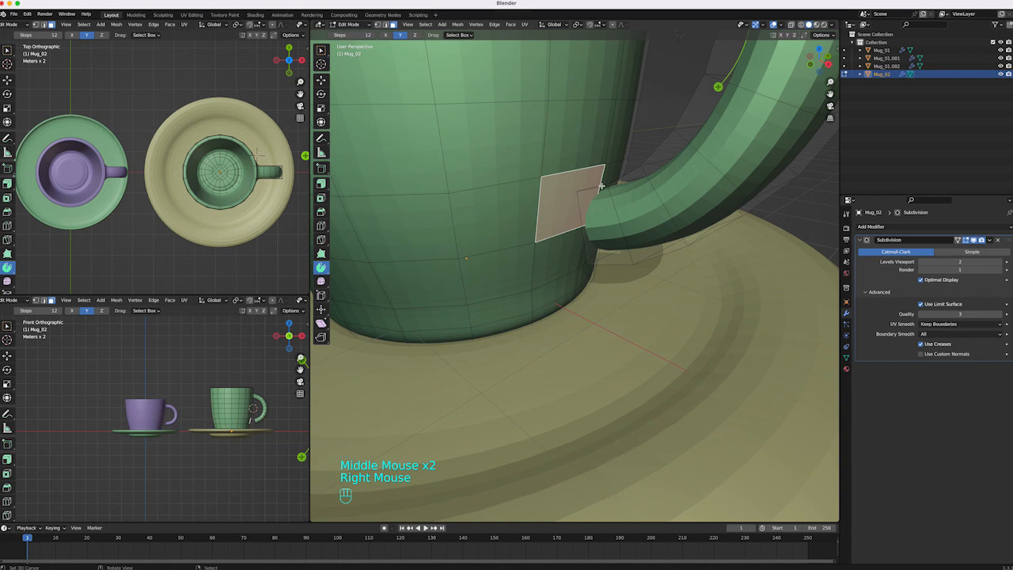
click(595, 193)
Step: Bridge the edge loops of the handle's open end and the mug wall opening, and leave Edit Mode
middle_drag(595, 193, 606, 184)
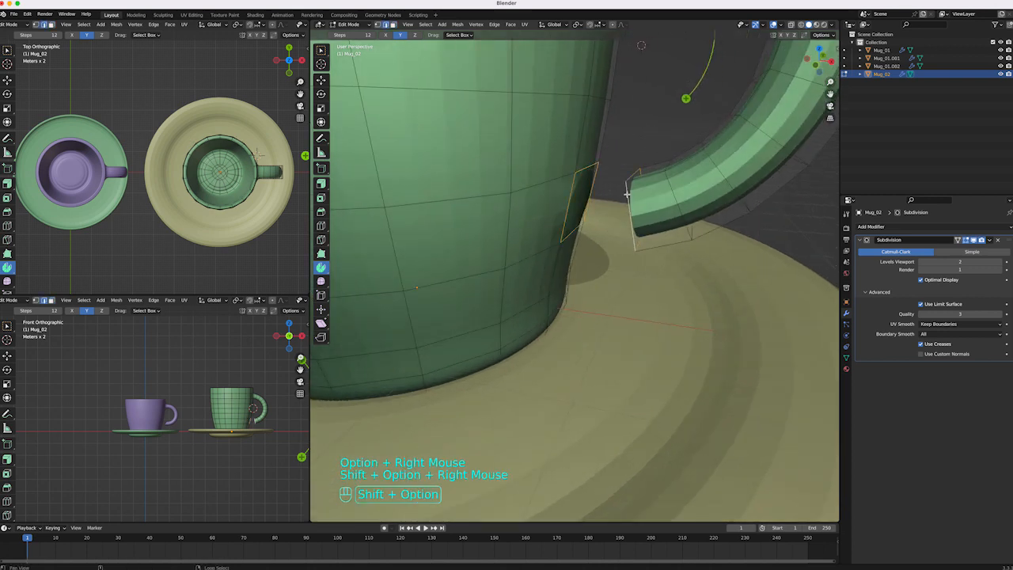
key(F3)
click(649, 211)
alt+middle_drag(633, 209, 591, 286)
key(Tab)
middle_drag(605, 229, 656, 213)
middle_drag(657, 213, 589, 220)
middle_drag(589, 220, 637, 241)
Step: Cut an edge loop around the well of the larger saucer Mug_01.002 in Edit Mode
right_click(654, 213)
shift+middle_drag(637, 241, 660, 228)
right_click(630, 262)
key(Tab)
ctrl+middle_drag(661, 228, 681, 211)
right_click(681, 211)
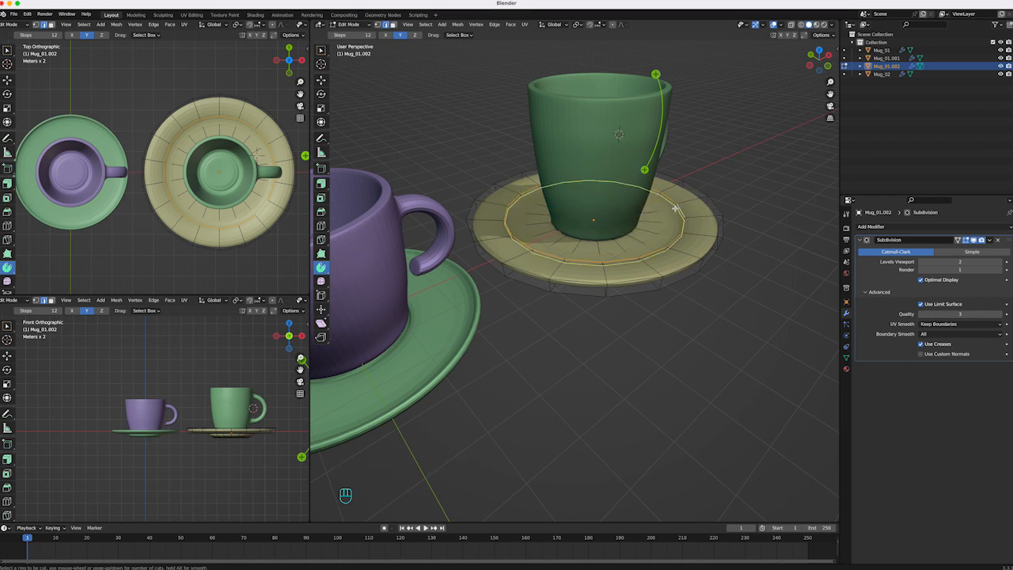
click(673, 212)
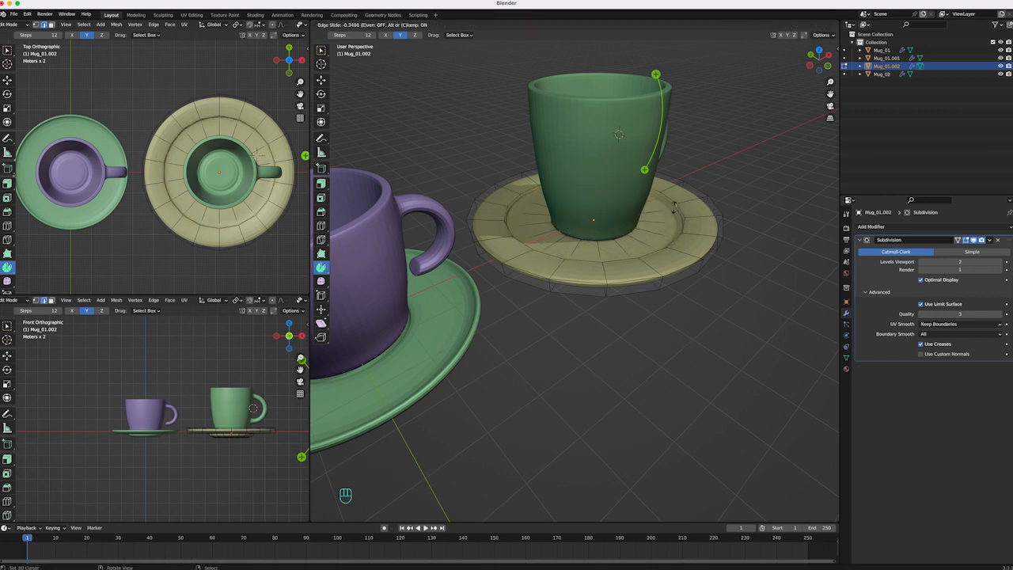
key(Return)
Step: Cut further supporting edge loops around the saucer Mug_01.002
ctrl+middle_drag(674, 210, 635, 258)
right_click(567, 242)
key(ctrl+r)
click(563, 243)
click(561, 243)
right_click(626, 276)
key(ctrl+r)
click(627, 278)
right_click(607, 258)
Step: Cut an edge loop along the outer rim of the saucer Mug_01.002 and leave Edit Mode
ctrl+right_click(606, 253)
ctrl+right_click(617, 239)
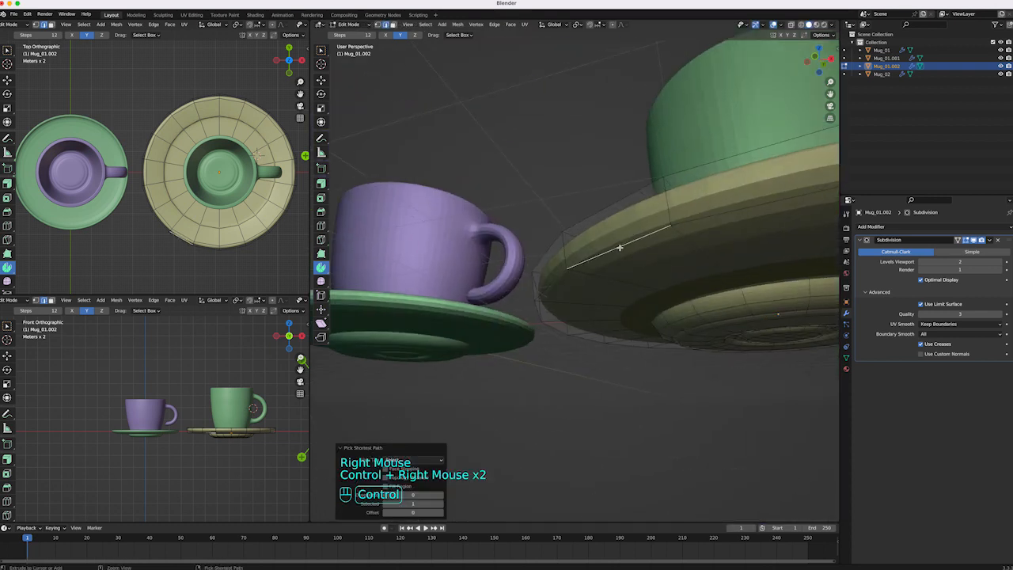
alt+right_click(675, 223)
key(ctrl+r)
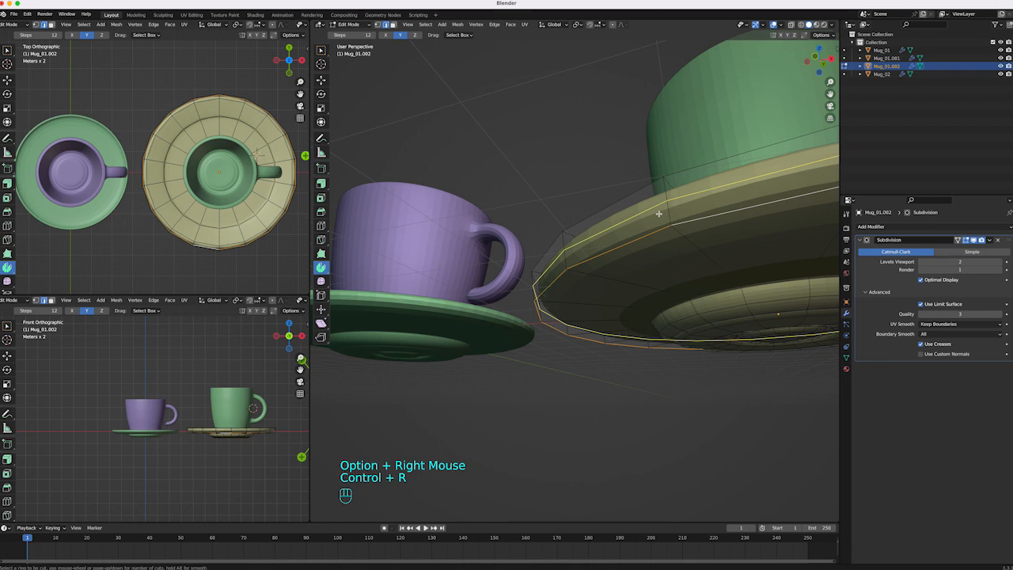
click(662, 215)
key(Tab)
middle_drag(662, 216, 605, 257)
Step: Place the 3D cursor on the front of the larger saucer, add a cylinder there and scale it by about 1.353
ctrl+middle_drag(606, 258, 599, 283)
ctrl+middle_drag(599, 273, 587, 309)
middle_drag(587, 297, 571, 279)
shift+middle_drag(571, 279, 558, 274)
click(569, 275)
key(shift+a)
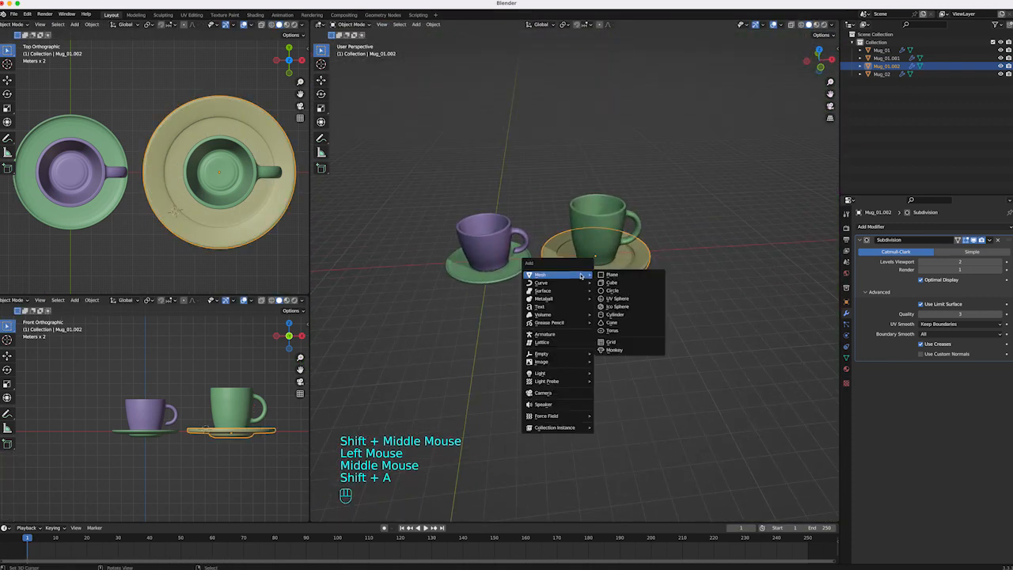
click(617, 316)
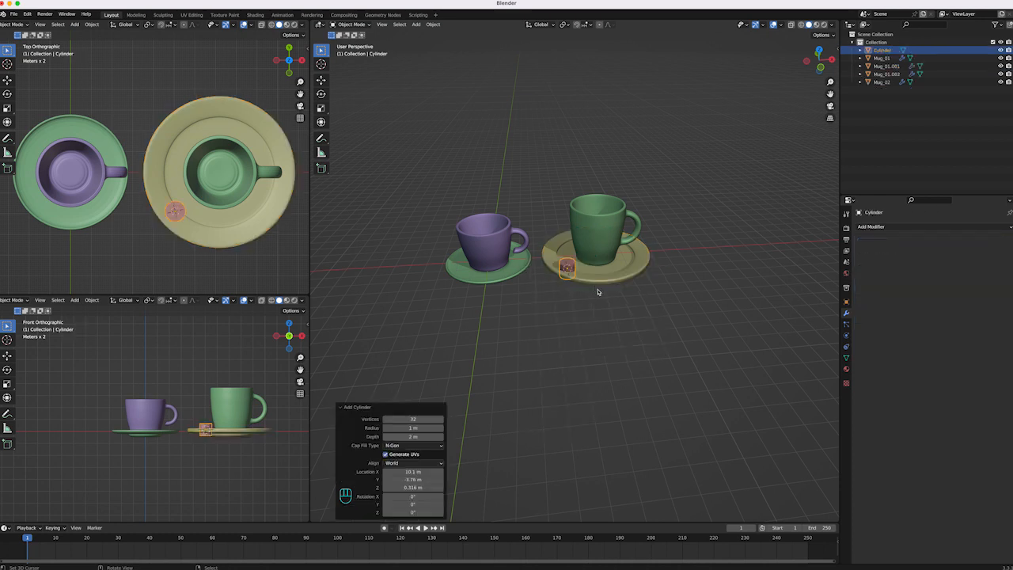
ctrl+middle_drag(584, 261, 426, 417)
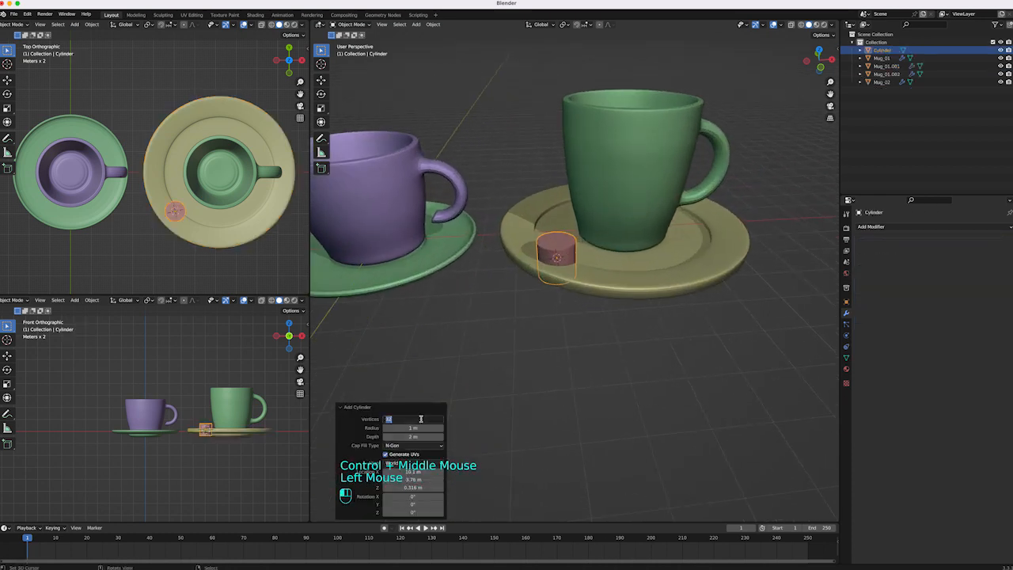
key(s)
click(563, 256)
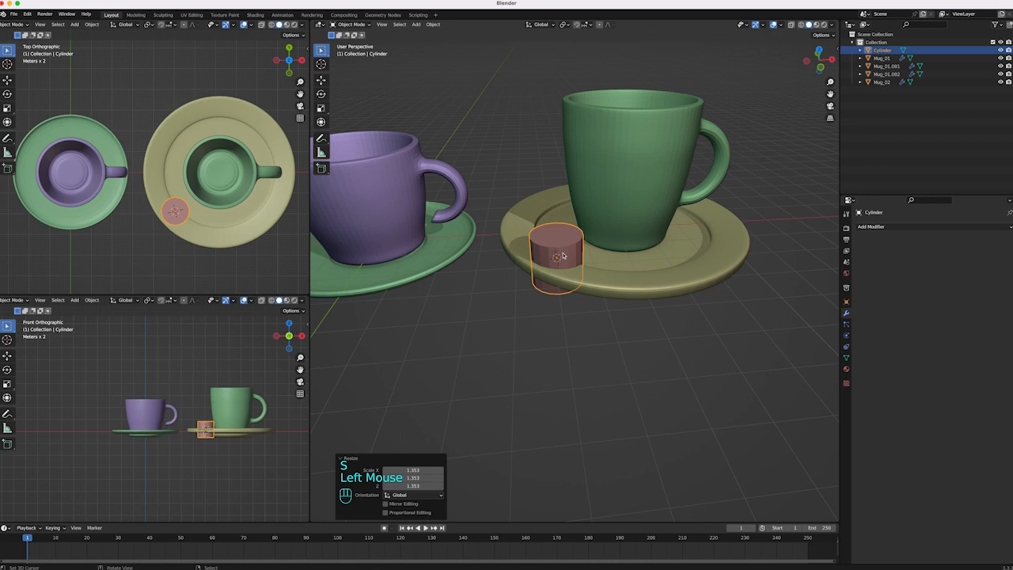
Step: Flatten the cylinder into a low disc just above the saucer with the Transform tool
click(322, 94)
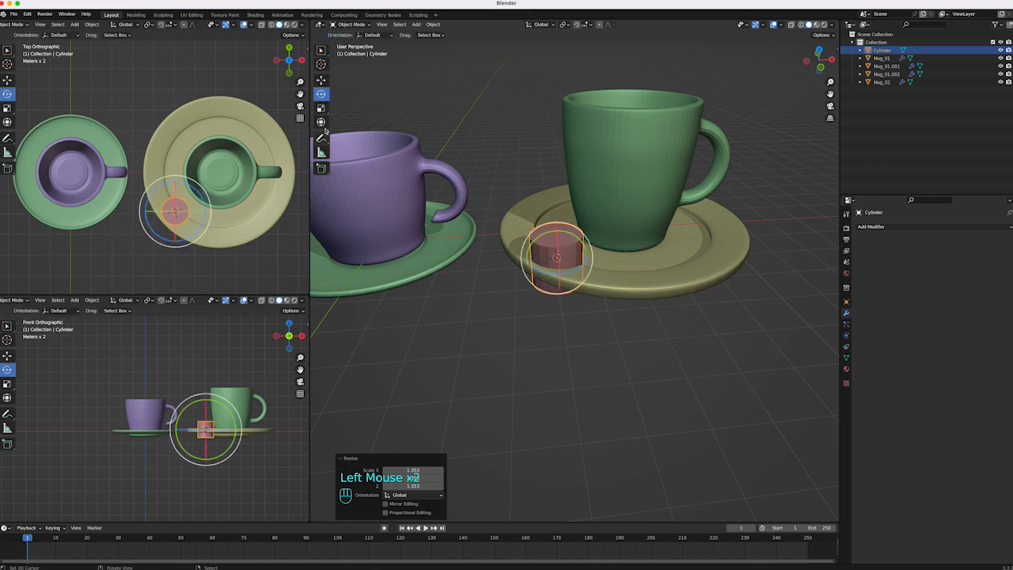
drag(557, 239, 556, 251)
mouse_move(556, 216)
mouse_down()
mouse_move(556, 195)
mouse_move(557, 231)
mouse_up()
ctrl+middle_drag(572, 246, 573, 209)
middle_drag(573, 208, 582, 197)
drag(541, 171, 541, 191)
Step: Give the disc a Subdivision modifier with viewport level 2 and adjust its height above the saucer
key(ctrl+3)
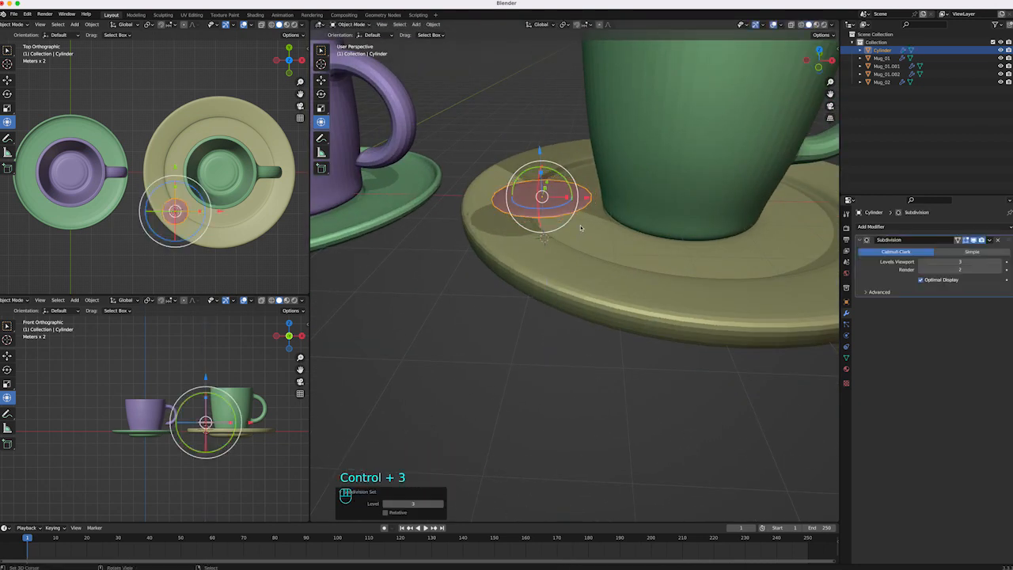
middle_drag(570, 212, 579, 225)
click(922, 262)
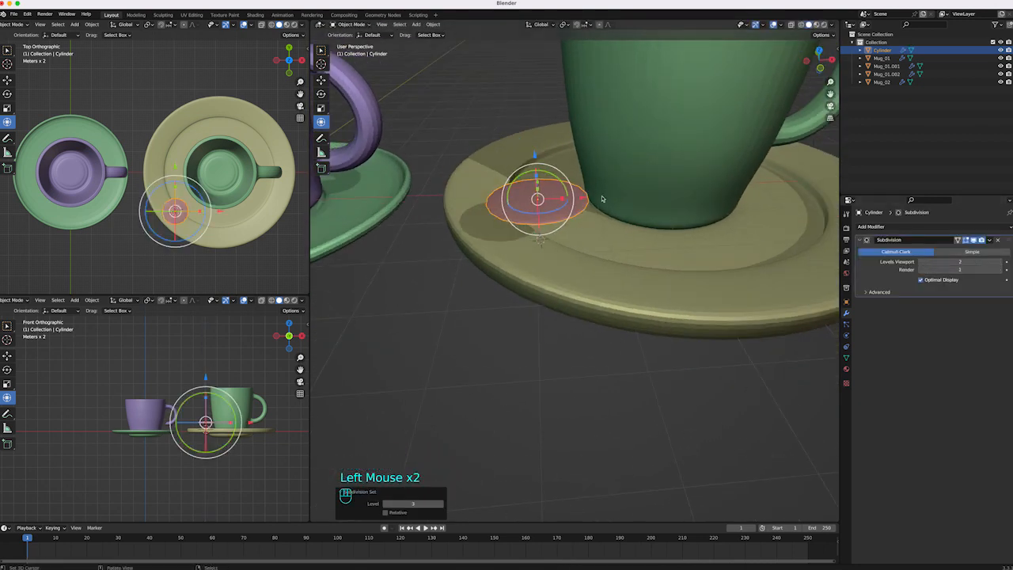
drag(540, 190, 540, 182)
middle_click(539, 183)
mouse_move(557, 205)
ctrl+middle_down()
mouse_move(552, 168)
mouse_move(573, 206)
ctrl+middle_up()
drag(527, 148, 526, 133)
Step: Cut supporting edge loops around the disc's side wall in Edit Mode and return to Object Mode
key(Tab)
shift+middle_drag(550, 197, 558, 227)
right_click(577, 226)
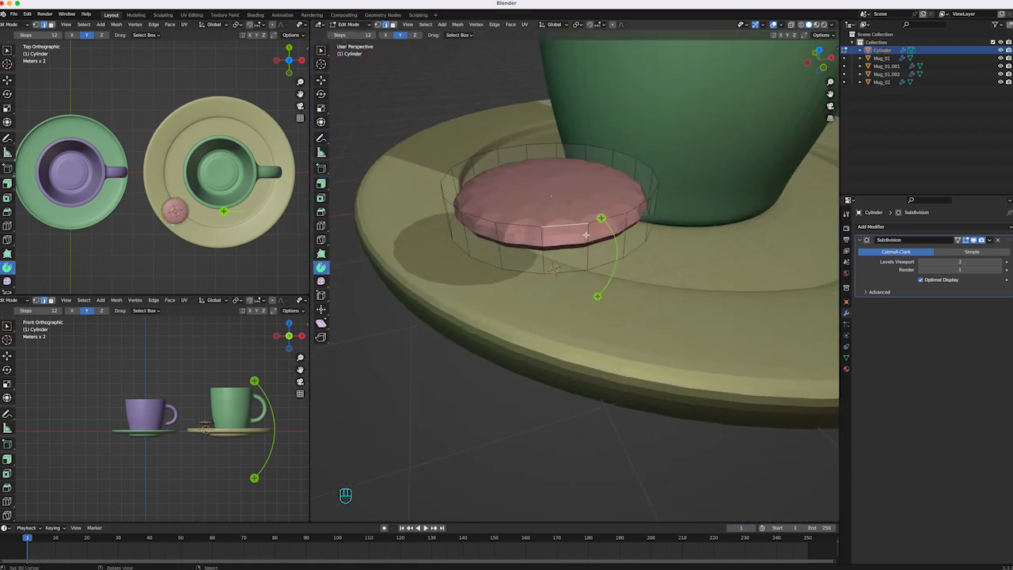
key(ctrl+r)
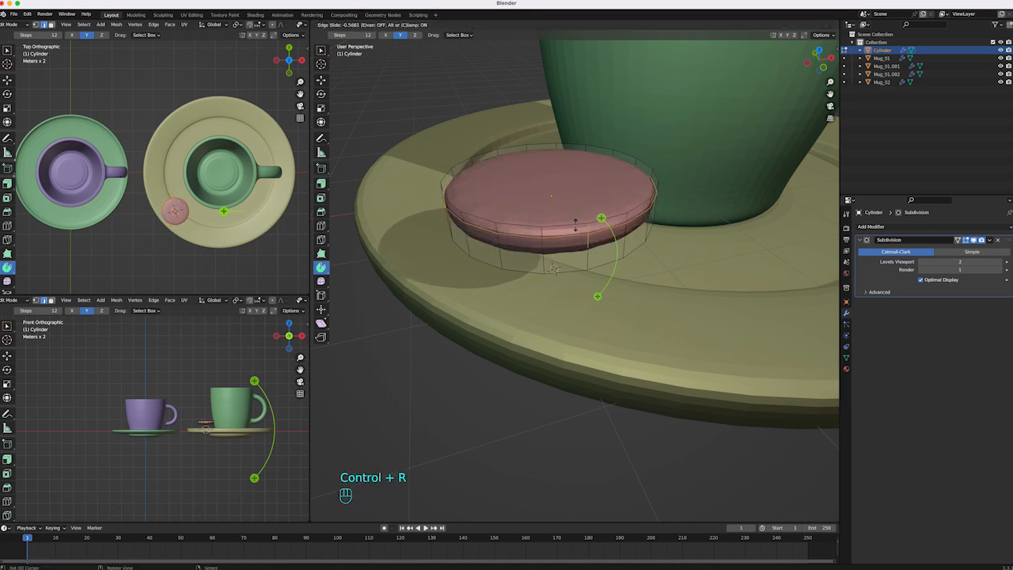
click(578, 269)
right_click(575, 270)
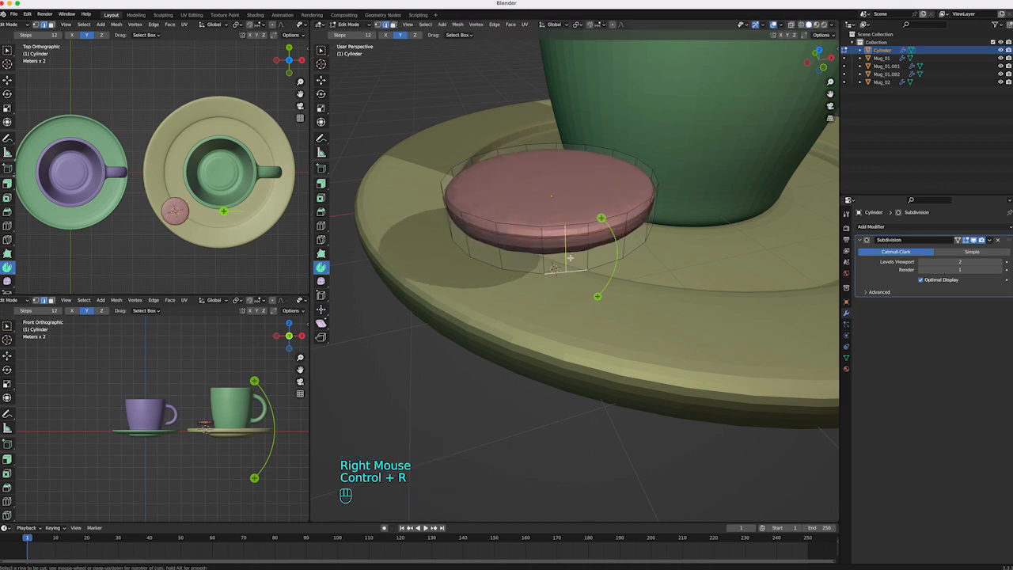
click(590, 255)
click(588, 244)
middle_drag(588, 244, 572, 222)
key(Tab)
Step: Adjust the disc's overall size and thickness and lower it onto the saucer beside Mug_02
drag(554, 162, 555, 170)
mouse_move(555, 170)
middle_down()
mouse_move(555, 212)
mouse_move(556, 163)
middle_up()
alt+middle_drag(558, 178, 560, 158)
middle_drag(563, 202, 567, 265)
key(s)
click(570, 136)
middle_drag(570, 136, 569, 164)
drag(554, 144, 555, 191)
mouse_move(586, 209)
middle_down()
mouse_move(588, 190)
mouse_move(582, 216)
middle_up()
drag(582, 224, 580, 220)
mouse_move(580, 220)
middle_down()
mouse_move(575, 206)
mouse_move(591, 193)
mouse_move(587, 212)
middle_up()
middle_drag(587, 212, 575, 280)
Step: Duplicate the disc and place the copy partly overlapping the first one, nearer the mug
key(shift+d)
shift+middle_click(570, 277)
key(Escape)
key(g)
click(528, 267)
click(531, 243)
drag(532, 244, 537, 246)
middle_drag(538, 246, 532, 204)
Step: Duplicate the upper disc, move the copy sideways off the stack and lower it toward the Mug_02 saucer
middle_drag(584, 225, 630, 272)
key(shift+d)
shift+middle_click(633, 274)
key(Escape)
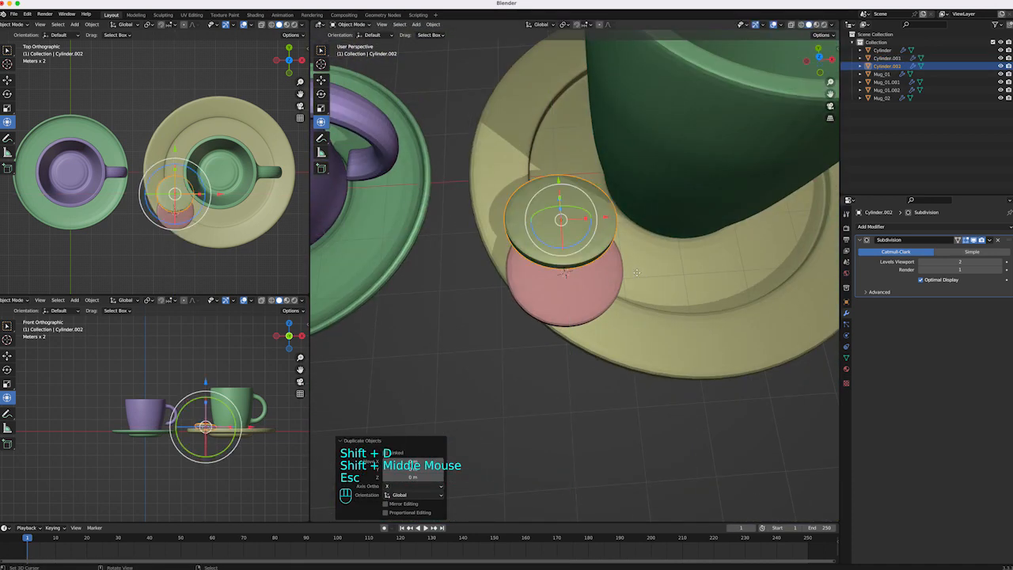
key(g)
middle_click(656, 274)
click(675, 275)
drag(623, 178, 633, 259)
Step: Fine-tune the copied disc's position so it lies separately on the Mug_02 saucer, beside the two overlapping discs
drag(678, 299, 707, 298)
middle_drag(707, 298, 588, 232)
mouse_move(554, 252)
mouse_down()
mouse_move(537, 231)
mouse_move(539, 258)
mouse_up()
middle_drag(539, 257, 649, 340)
drag(672, 277, 687, 274)
middle_drag(682, 271, 663, 305)
Step: Duplicate the upper disc of the overlapping pair and place the copy at the far end, partly overlapping it
right_click(545, 267)
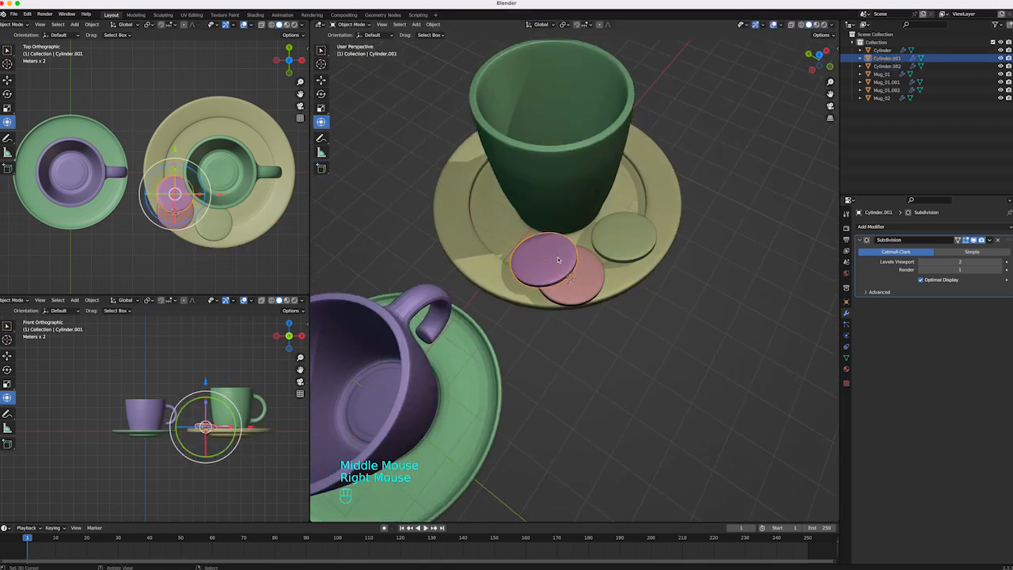
key(shift+d)
shift+middle_click(544, 267)
key(Escape)
drag(509, 238, 481, 220)
drag(540, 210, 529, 225)
middle_drag(512, 261, 522, 293)
Step: Select all four discs on the Mug_02 saucer and move them to a new collection named Biscuits
ctrl+middle_drag(530, 261, 546, 288)
shift+right_click(575, 265)
shift+right_click(593, 287)
shift+right_click(579, 284)
key(ctrl+m)
key(Escape)
key(m)
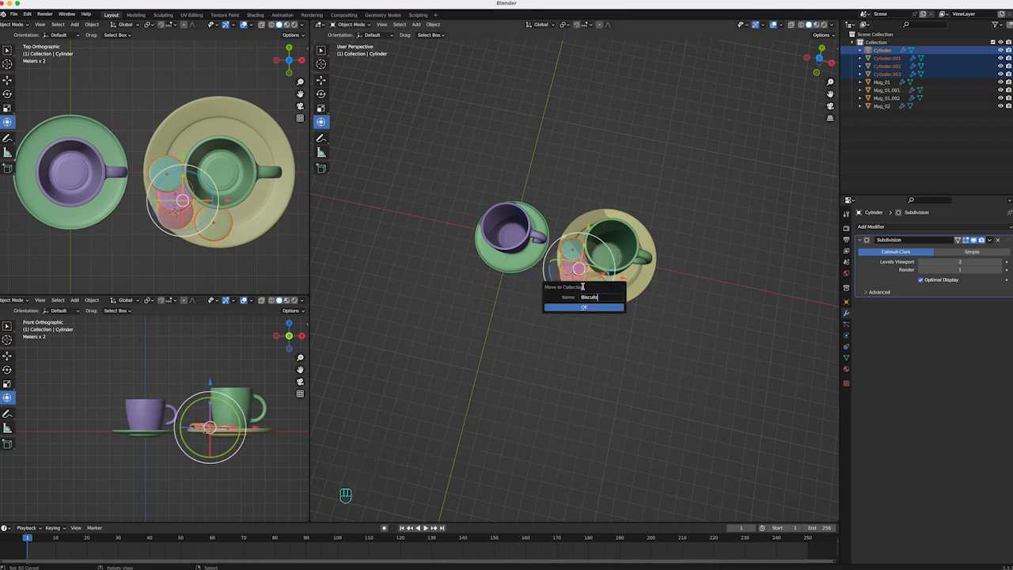
key(Return)
Step: Duplicate one biscuit disc and move the copy over to the Mug_01 saucer, in front of the mug
middle_drag(583, 286, 620, 128)
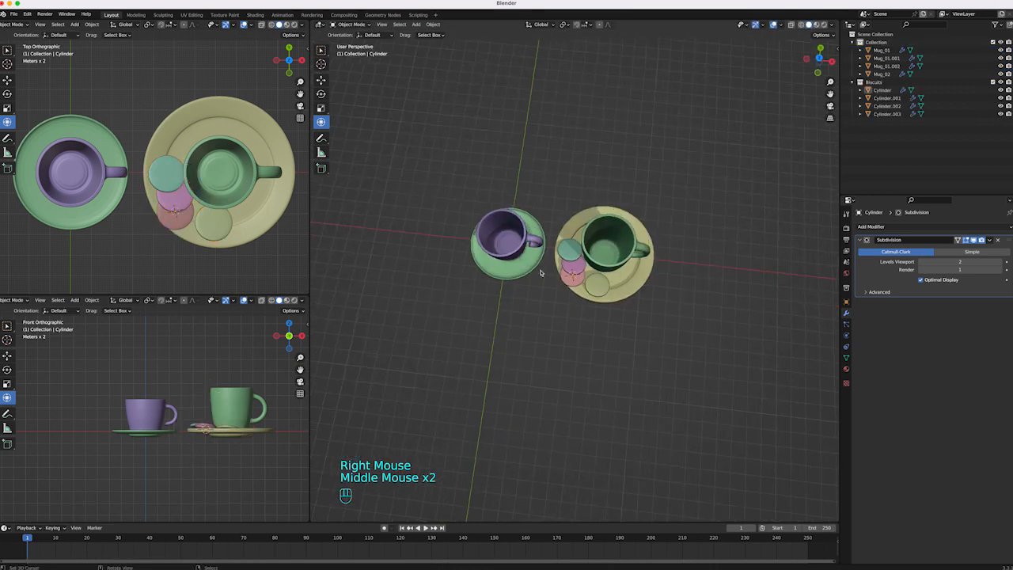
ctrl+middle_drag(541, 273, 546, 245)
shift+middle_drag(546, 245, 642, 289)
key(shift+d)
middle_click(607, 273)
click(551, 257)
drag(557, 204, 558, 233)
middle_drag(561, 239, 617, 202)
Step: Adjust the copied biscuit's height and position until it rests on the rim of the Mug_01 saucer
drag(557, 227, 556, 236)
mouse_move(571, 288)
ctrl+middle_down()
mouse_move(590, 251)
mouse_move(571, 278)
ctrl+middle_up()
drag(563, 264, 567, 273)
middle_drag(571, 271, 529, 280)
drag(553, 269, 555, 276)
alt+middle_drag(556, 274, 584, 216)
drag(580, 211, 580, 212)
middle_drag(572, 257, 644, 258)
drag(584, 252, 584, 254)
Step: Duplicate the biscuit on the Mug_01 saucer and move the copy toward the side opposite the mug's handle
middle_drag(585, 254, 562, 296)
key(shift+d)
shift+middle_click(511, 290)
key(Escape)
key(g)
middle_click(507, 293)
click(463, 311)
Step: Place the second biscuit on the Mug_01 saucer's edge opposite the handle and dismiss the file save dialog without saving
middle_drag(562, 296, 561, 318)
drag(622, 297, 582, 317)
drag(524, 300, 511, 276)
alt+middle_drag(515, 277, 585, 318)
middle_drag(595, 299, 577, 273)
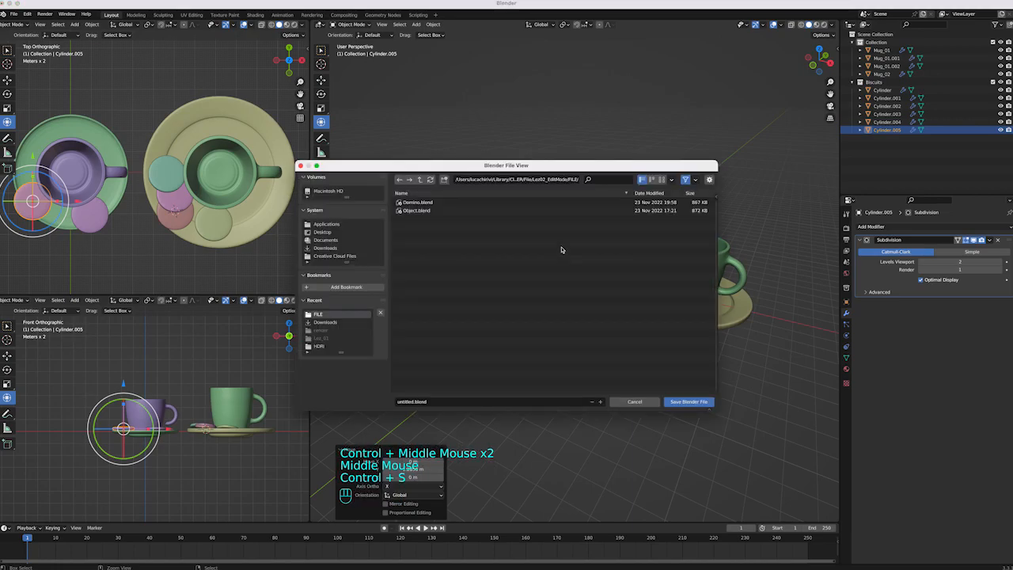
click(637, 401)
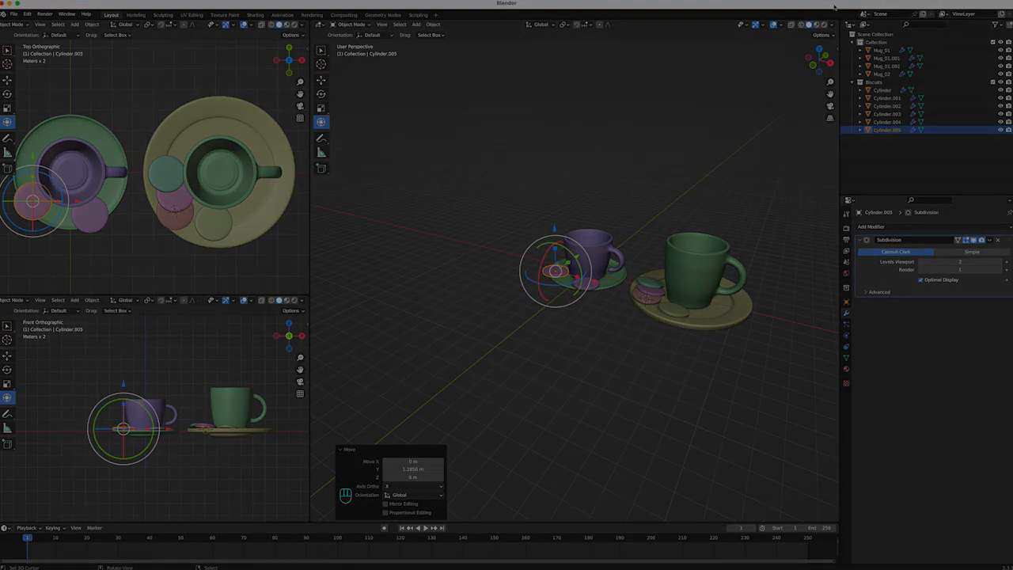